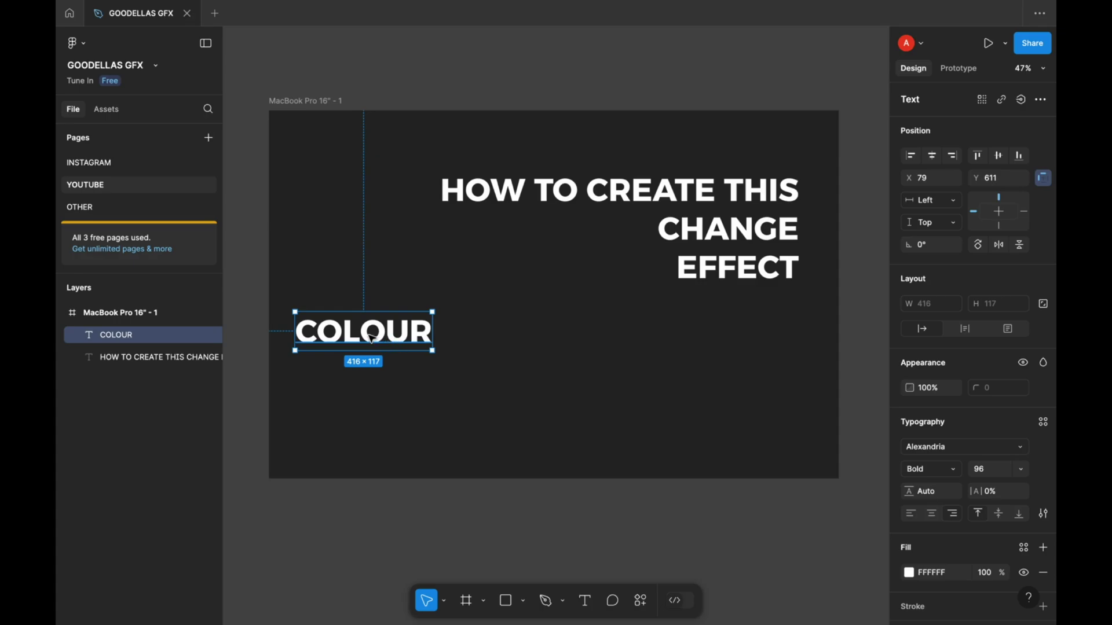
Set the COLOUR text's font size to 240 and place it beside CHANGE at about X 131, Y 266.
left_click_drag(397, 346, 571, 313)
left_click(986, 470)
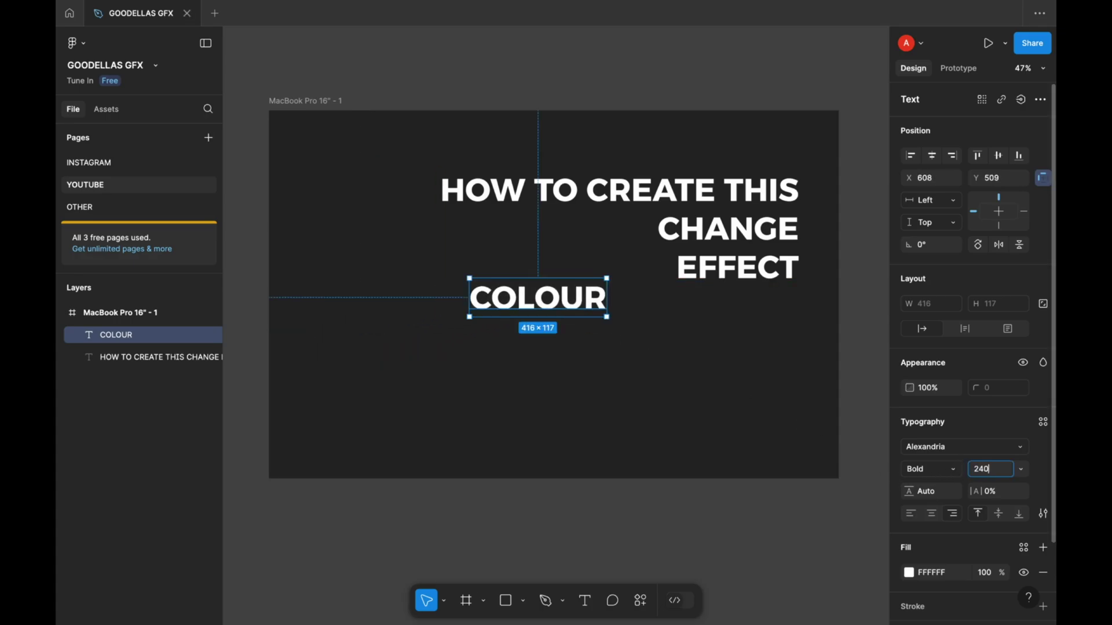
key("Return")
left_click_drag(529, 362, 544, 269)
scroll(510, 302, "down", 3)
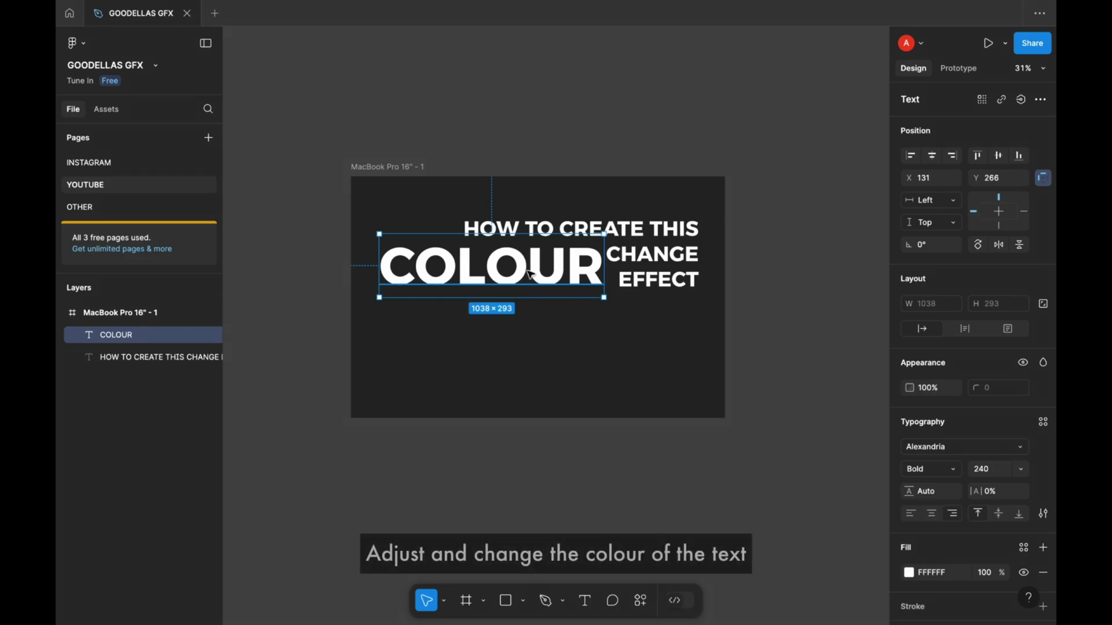
scroll(515, 266, "up", 1)
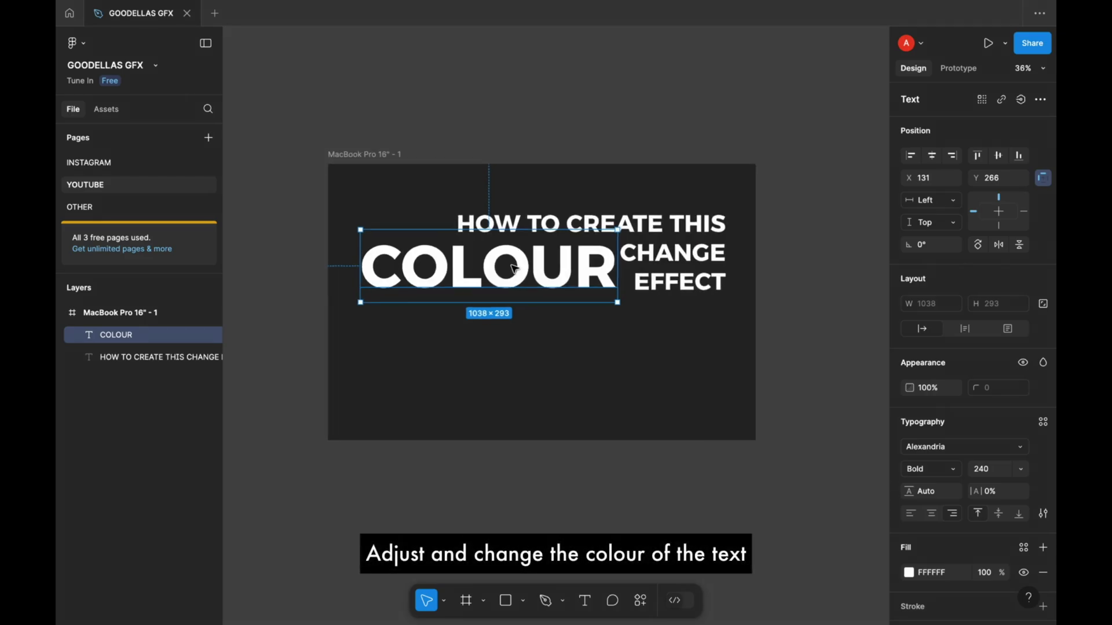
Change the COLOUR text's fill to red, FF3838.
left_click(909, 572)
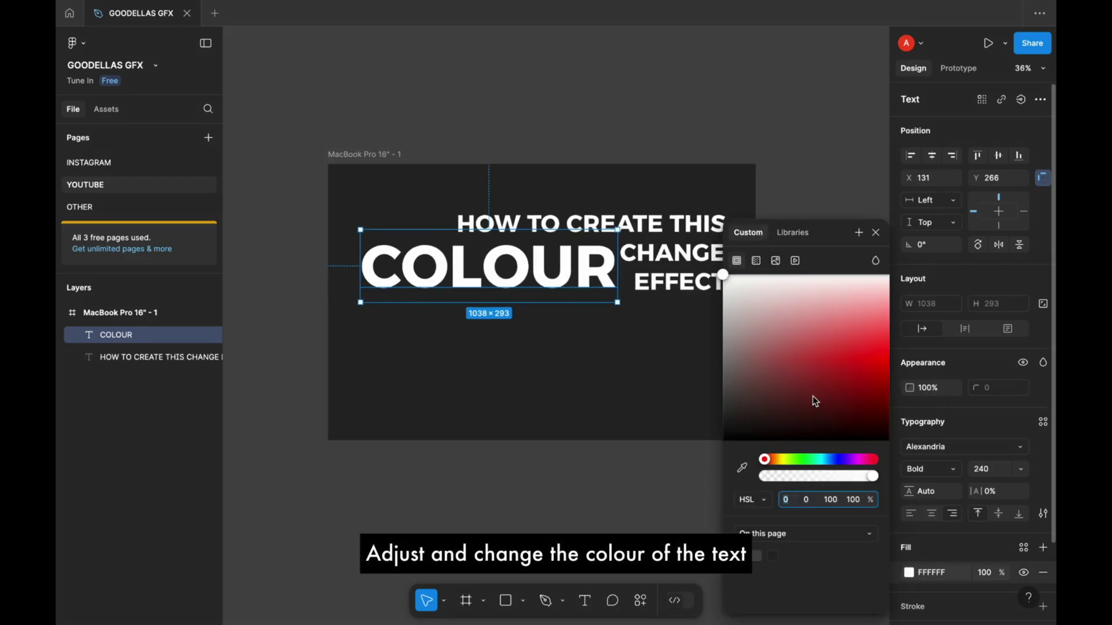
left_click_drag(869, 403, 869, 367)
left_click(547, 469)
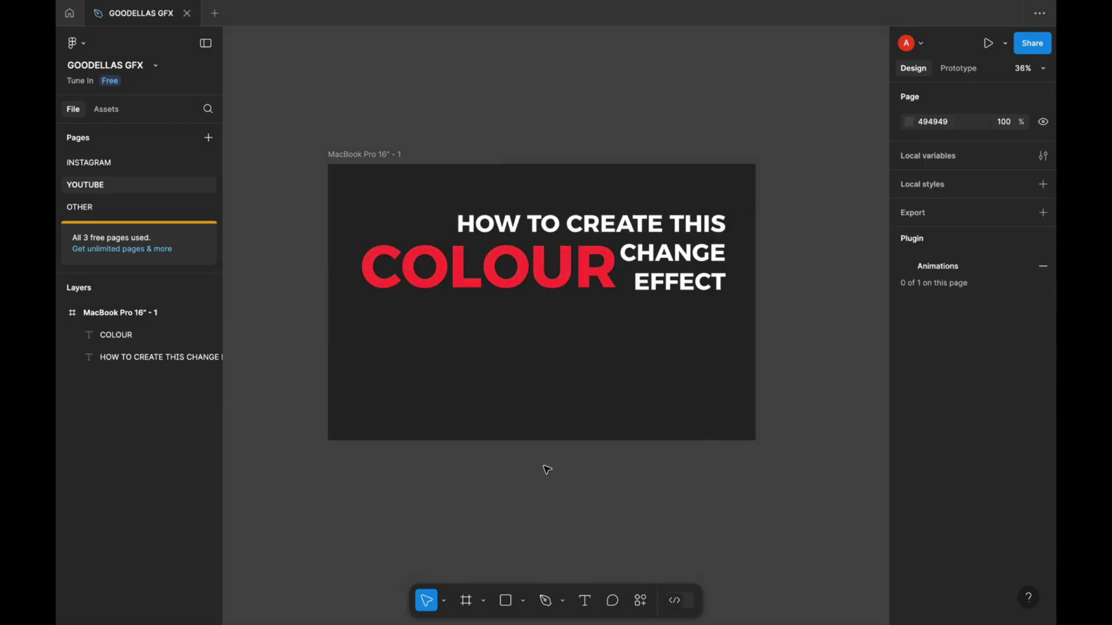
Move the red COLOUR text down to about X 165, Y 463 and add auto layout to it.
left_click(521, 277)
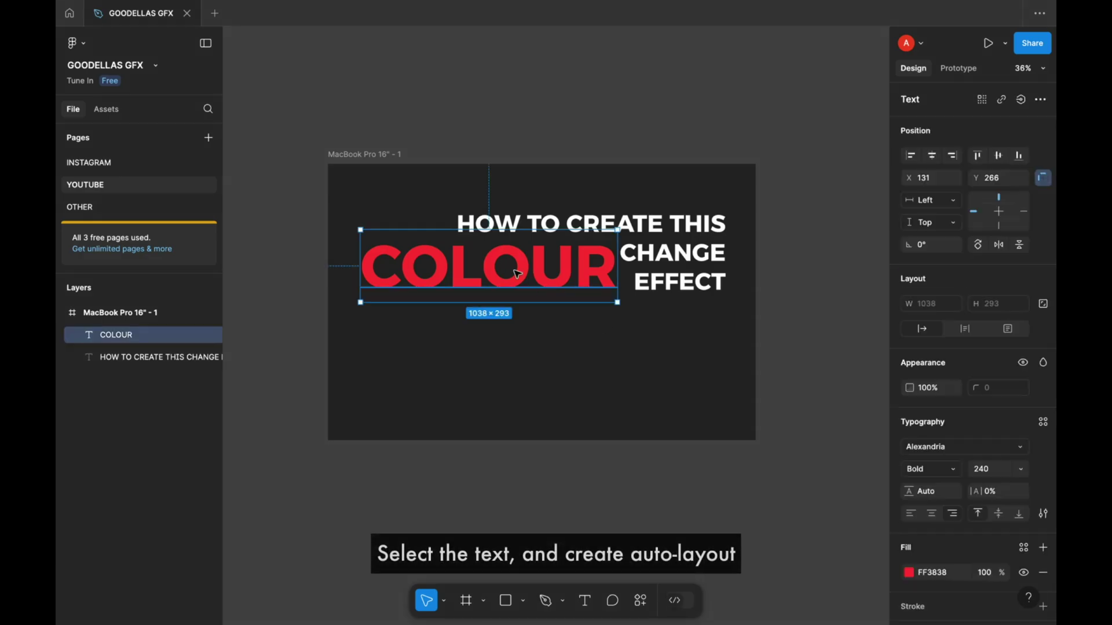
left_click_drag(535, 272, 529, 327)
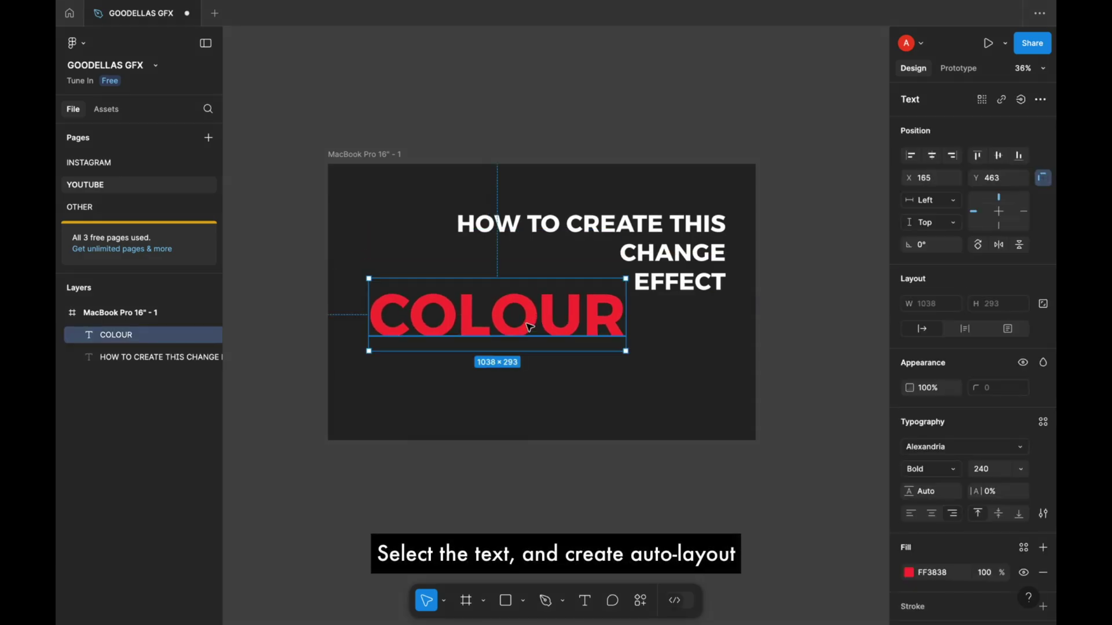
right_click(530, 326)
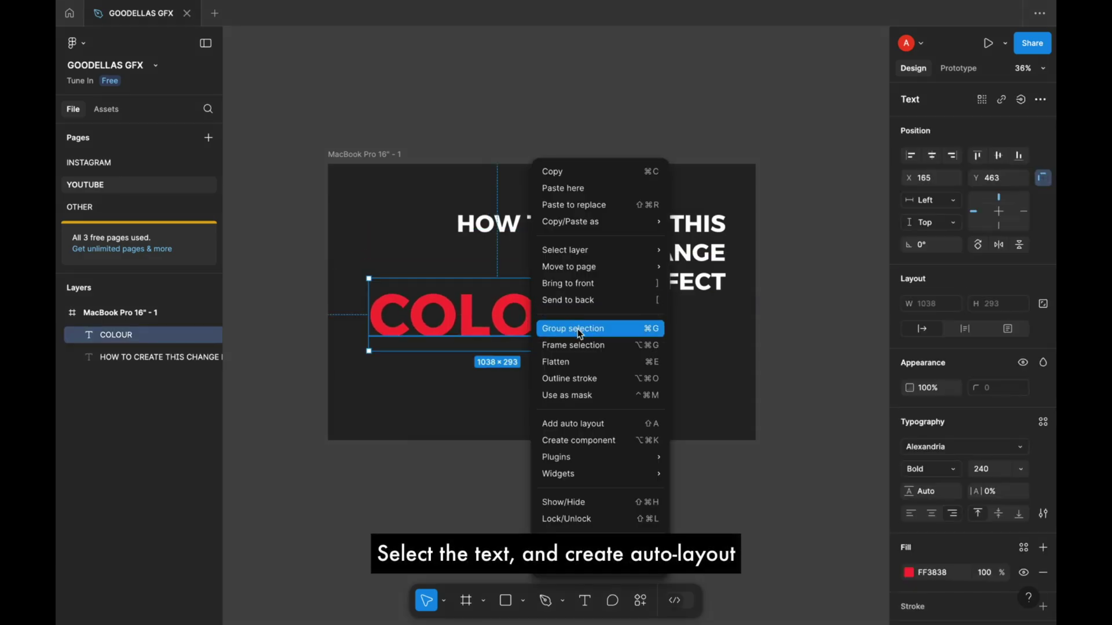
left_click(601, 431)
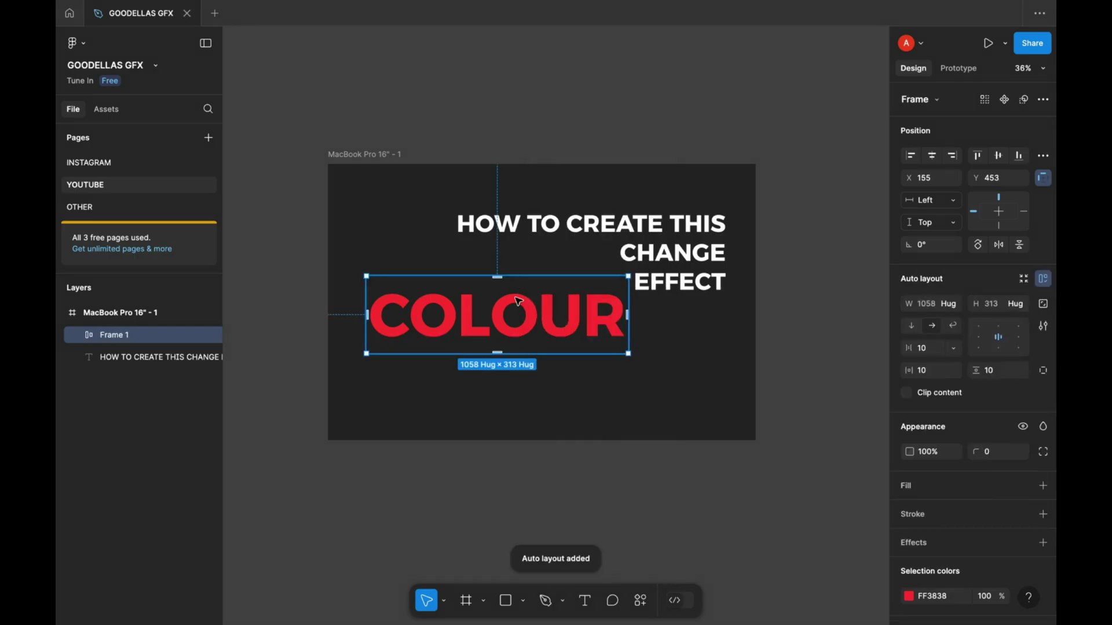
Turn the COLOUR auto layout frame into a component and move it out of the MacBook Pro frame, to its right.
right_click(512, 326)
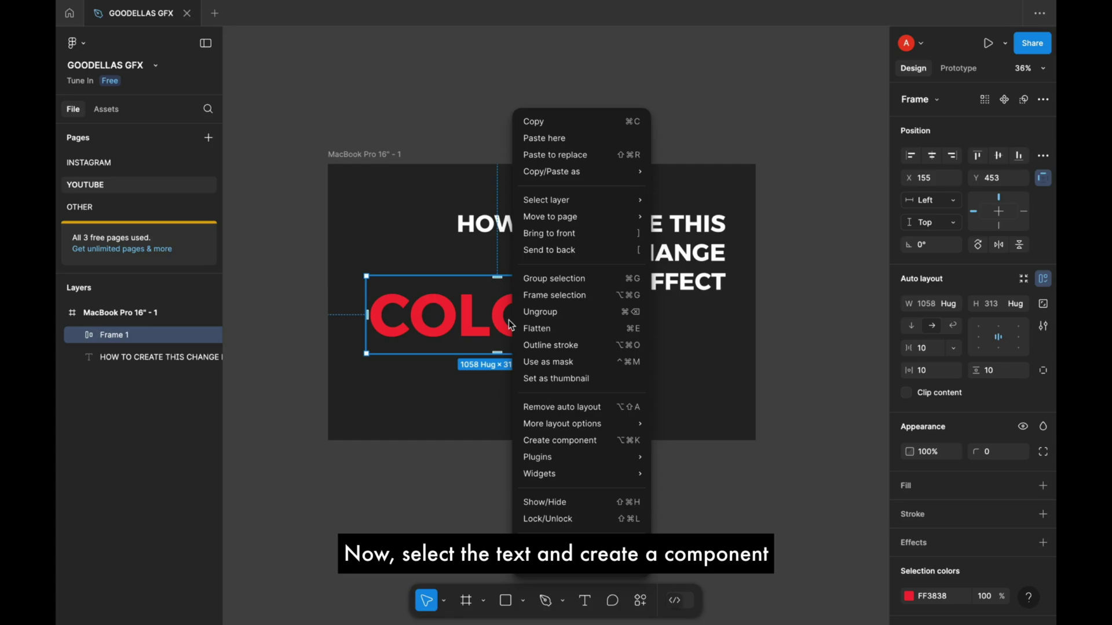
left_click(576, 441)
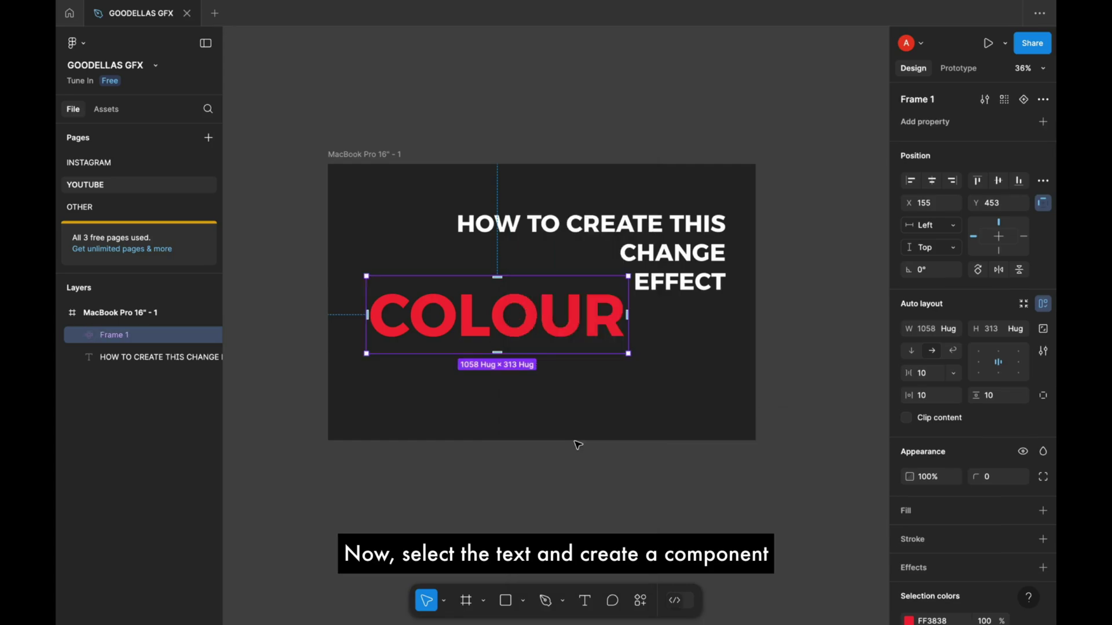
scroll(526, 373, "down", 1)
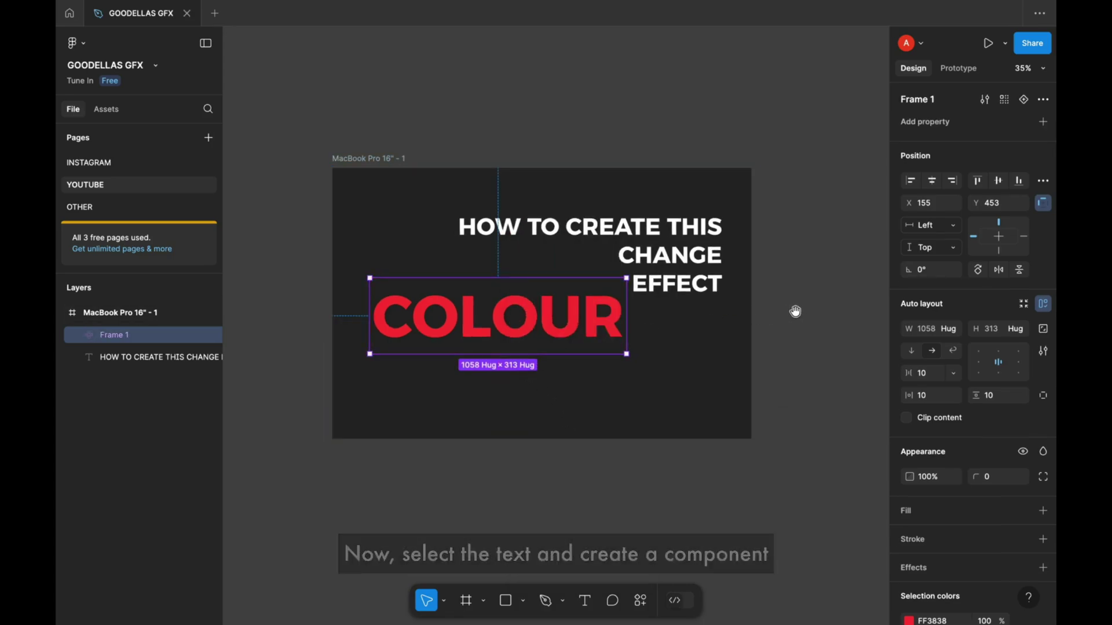
scroll(795, 312, "down", 3)
left_click_drag(764, 318, 620, 290)
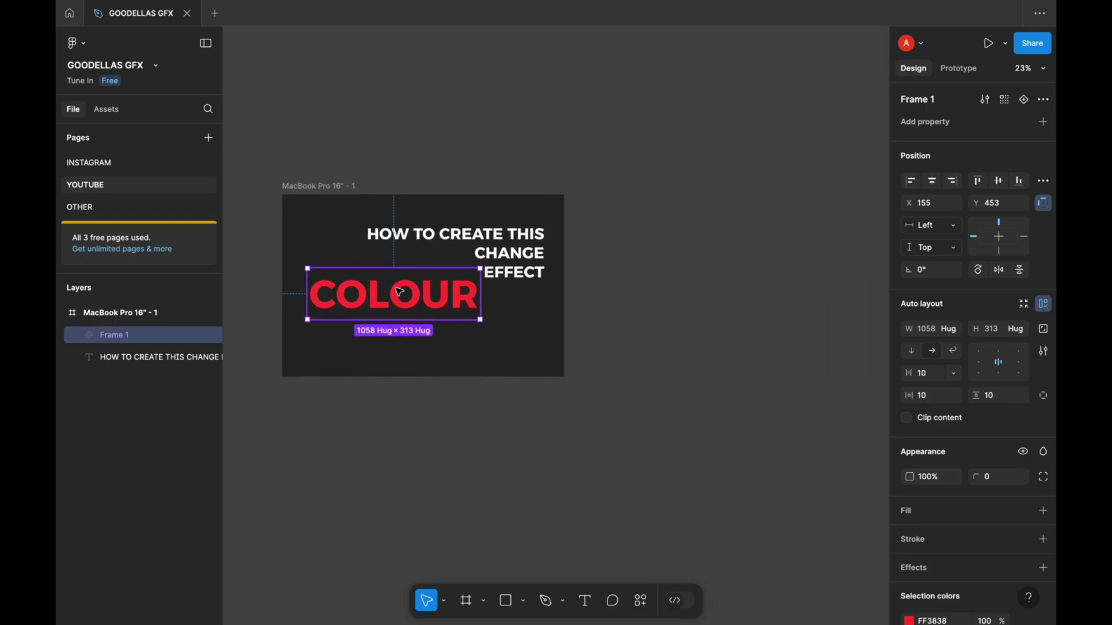
left_click_drag(400, 291, 681, 219)
scroll(712, 220, "up", 1)
left_click(766, 173)
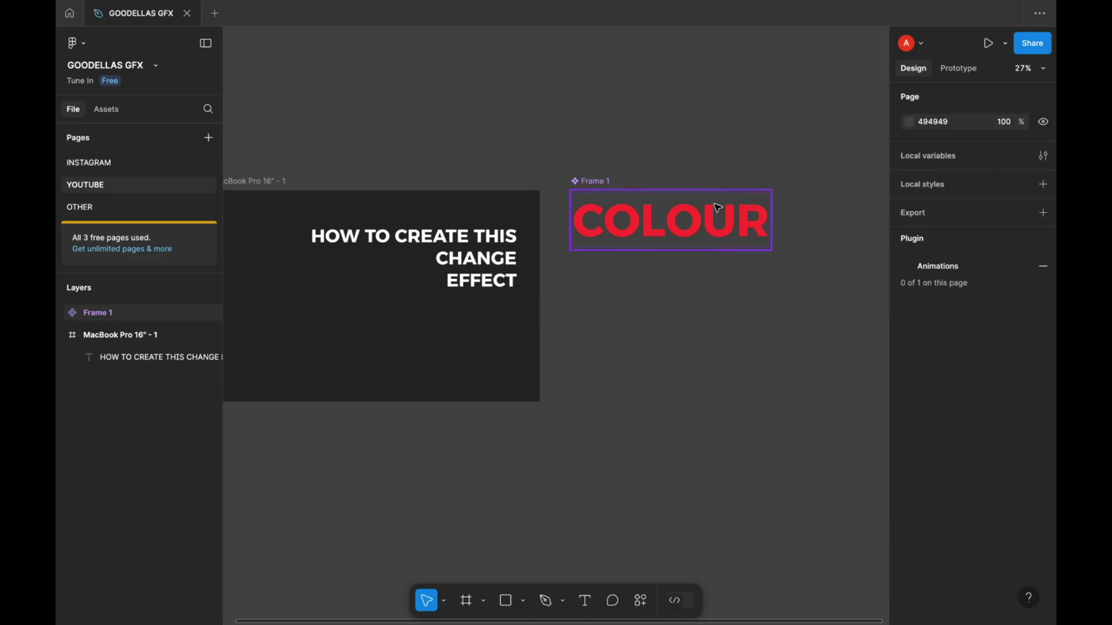
Add a second variant to the COLOUR component and move it down to about Y 430.
left_click(718, 207)
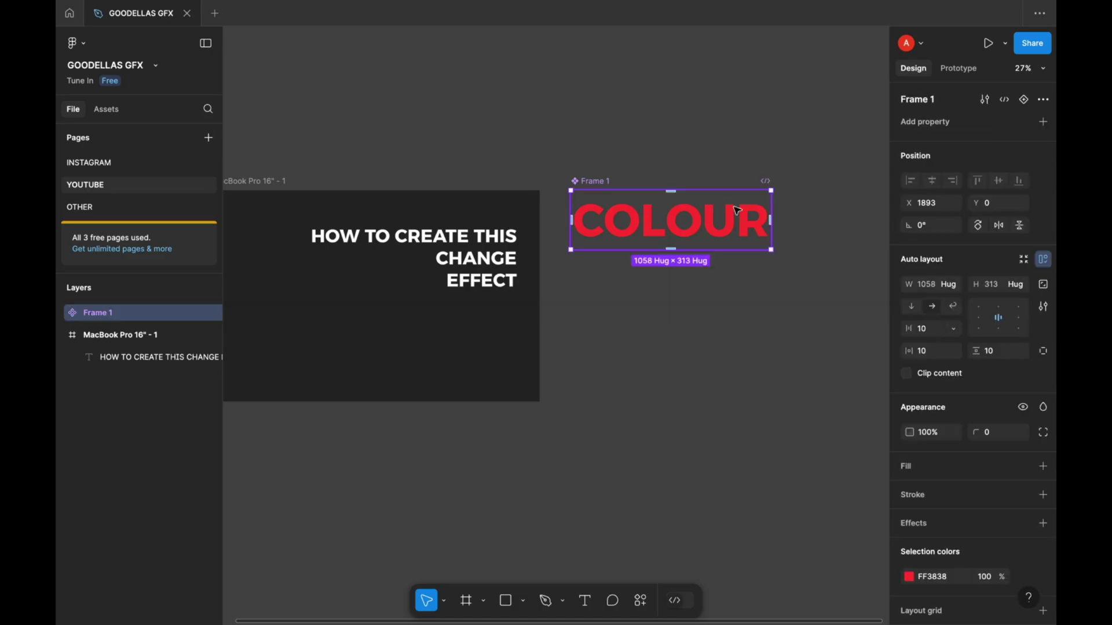
left_click(1024, 101)
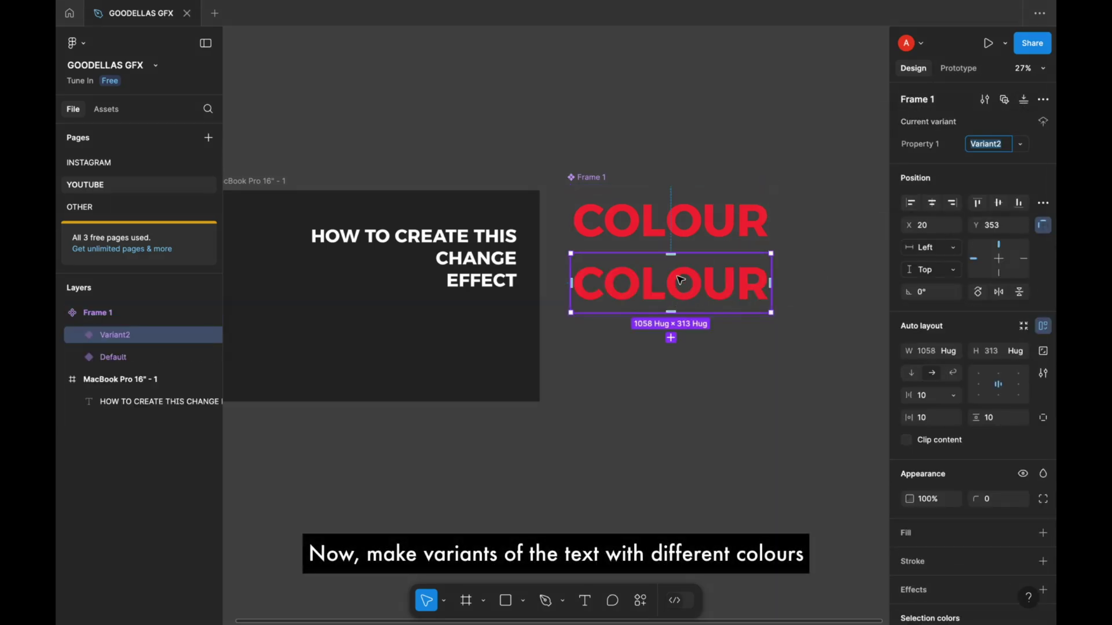
left_click_drag(693, 296, 689, 310)
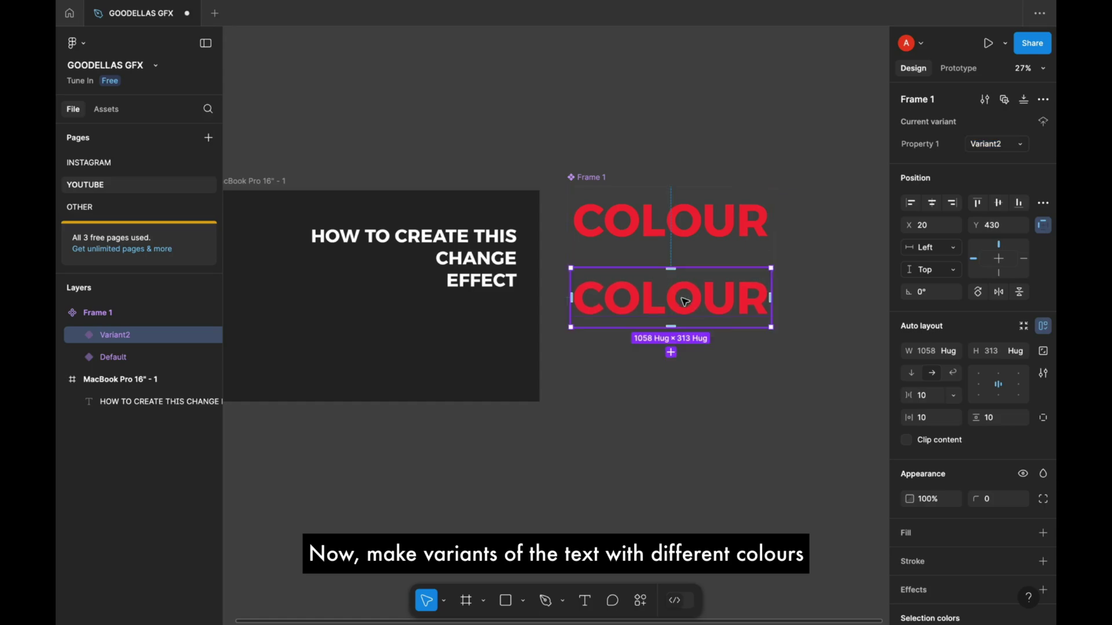
Recolour the second variant's text yellow, FEC806, and align the variant under the red one at X 20, Y 401.
double_click(712, 301)
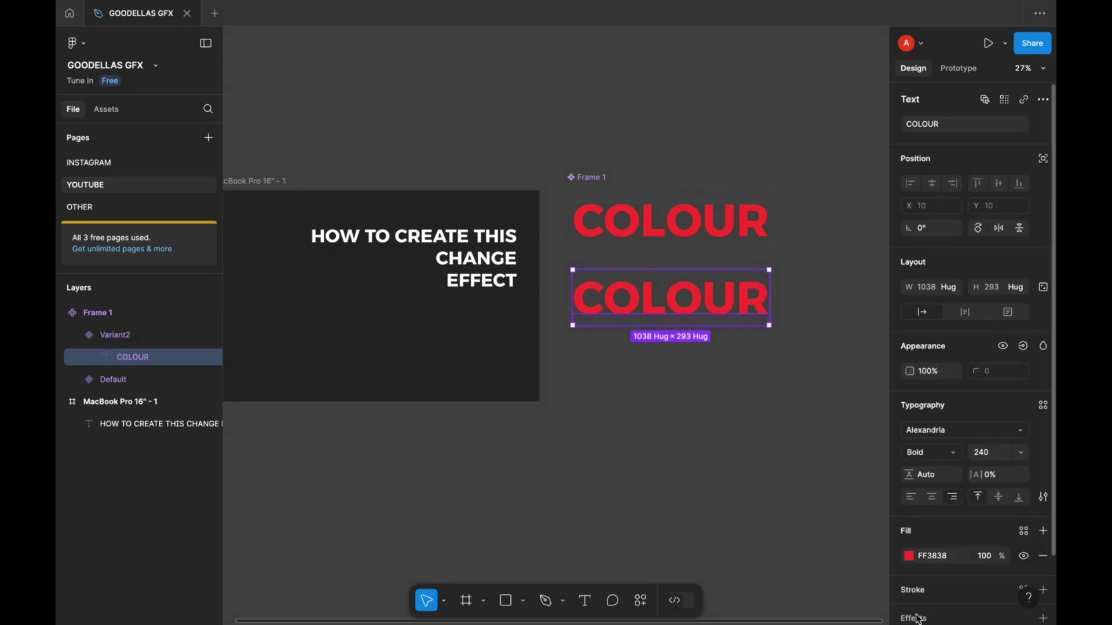
left_click(909, 557)
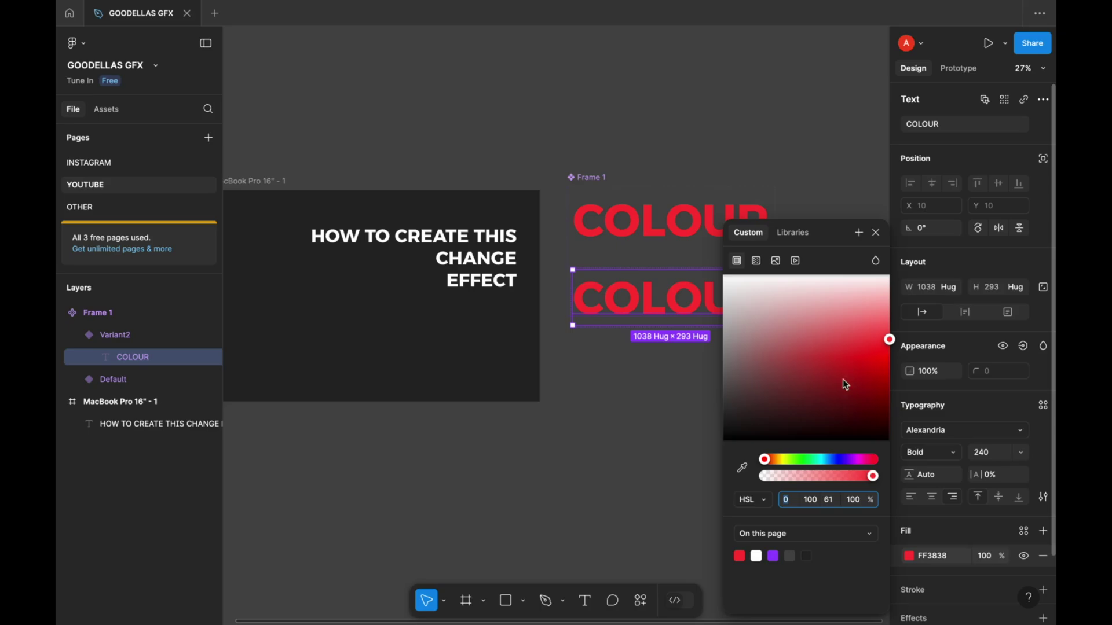
left_click(784, 462)
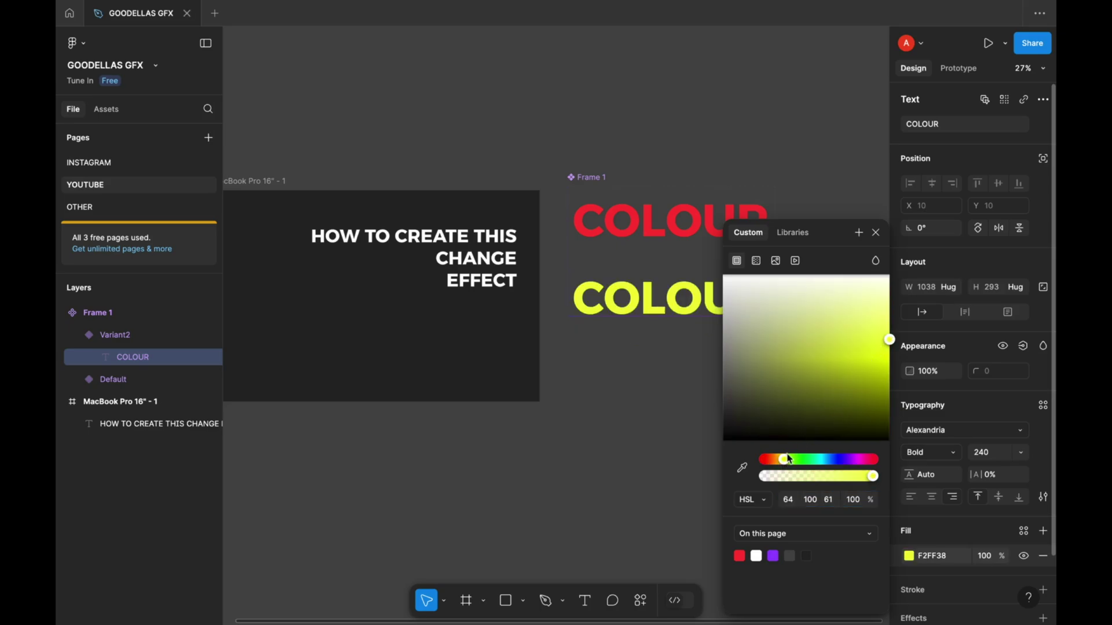
left_click_drag(788, 459, 779, 459)
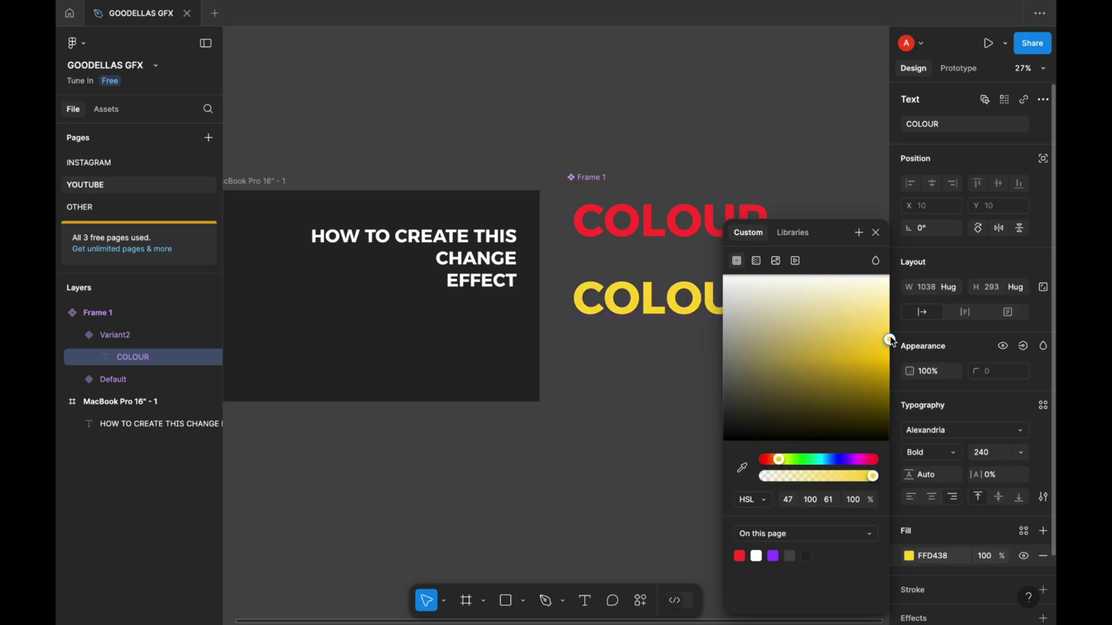
left_click(658, 392)
left_click(673, 301)
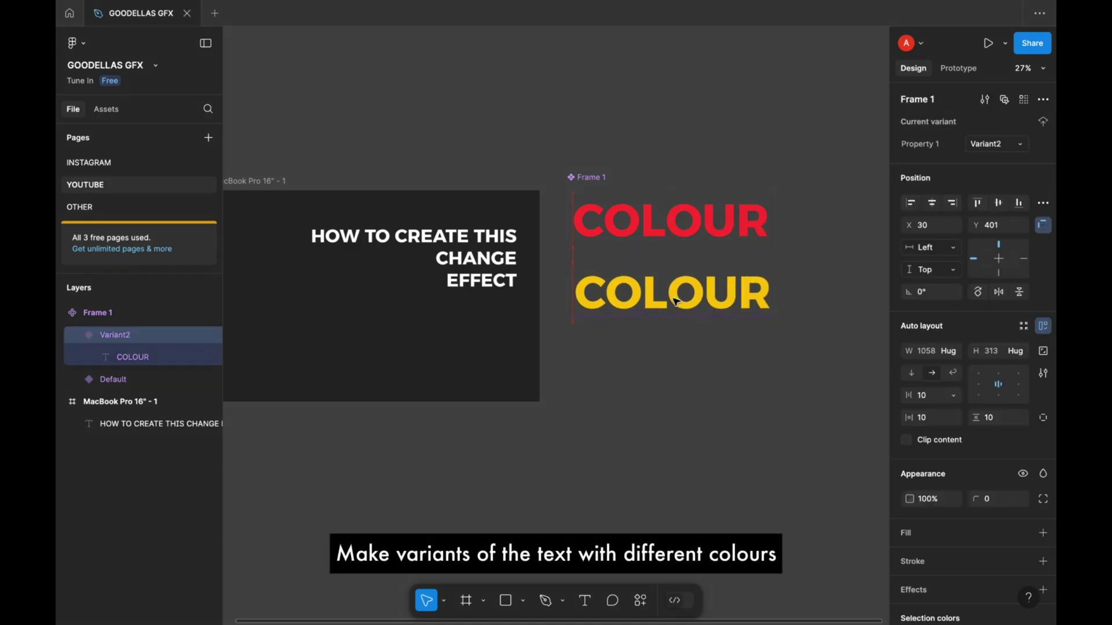
left_click_drag(675, 300, 670, 300)
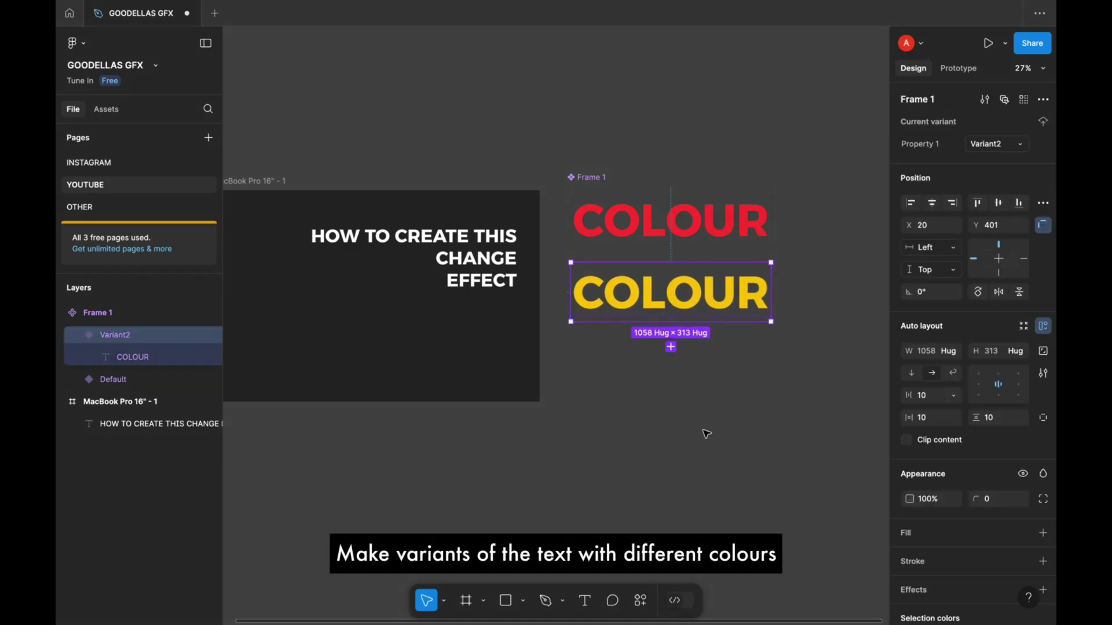
Add a third variant below the yellow one and set its text fill to green, 5DFF3C.
left_click(670, 347)
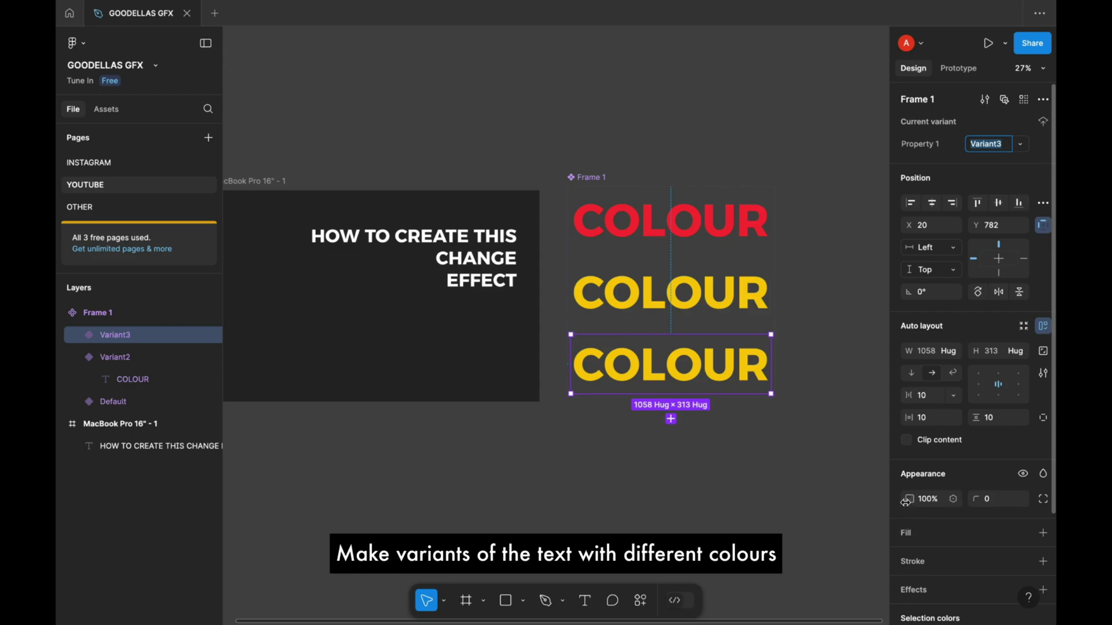
scroll(926, 593, "down", 3)
double_click(689, 374)
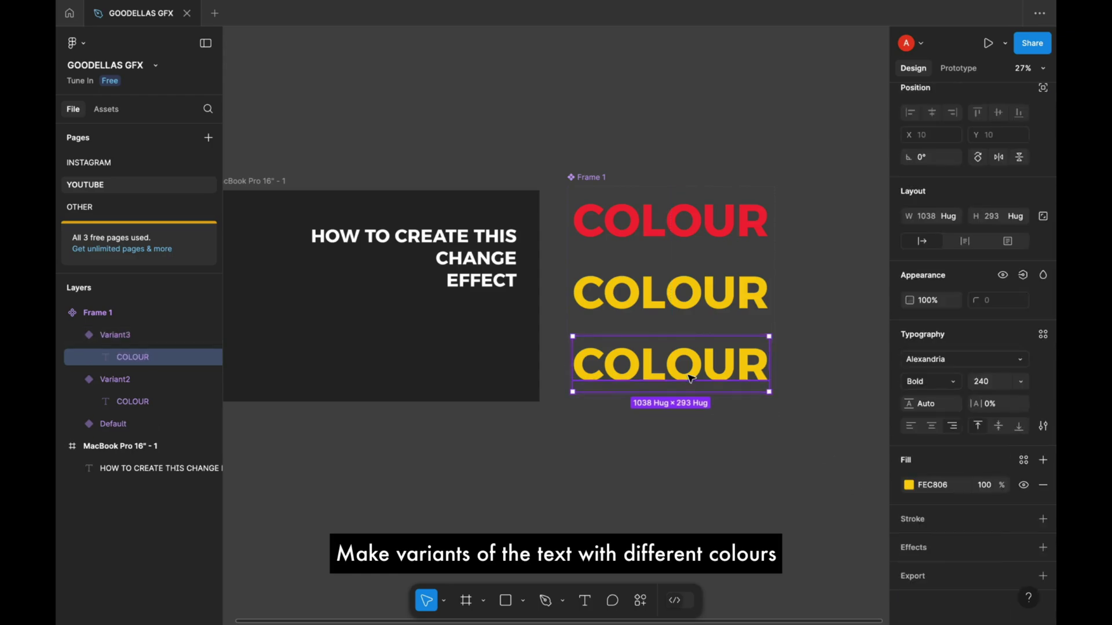
left_click(909, 485)
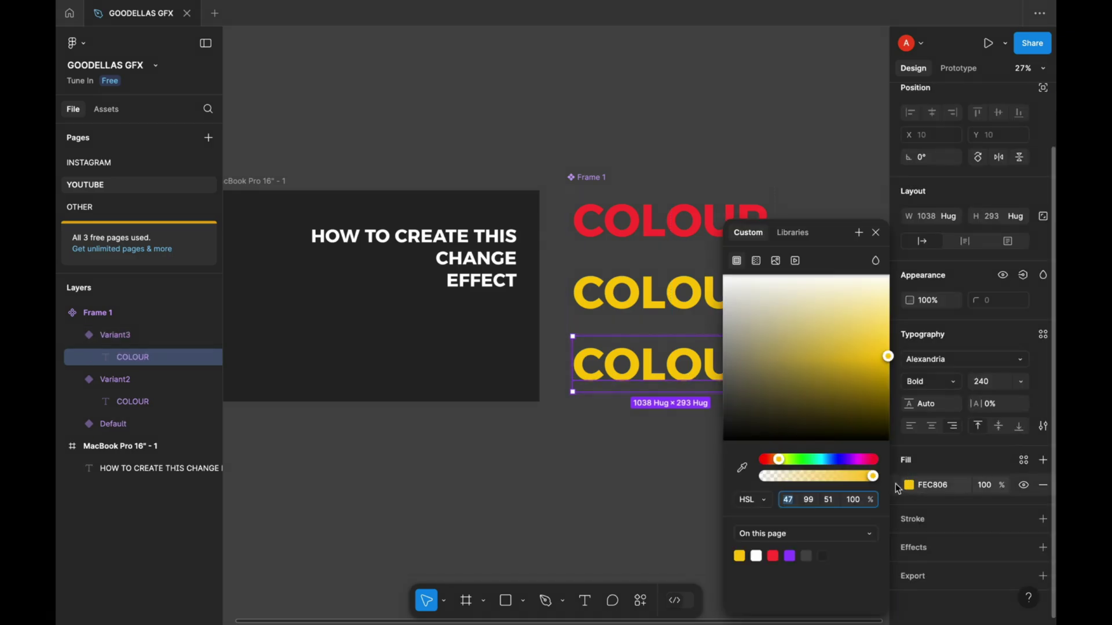
left_click(798, 460)
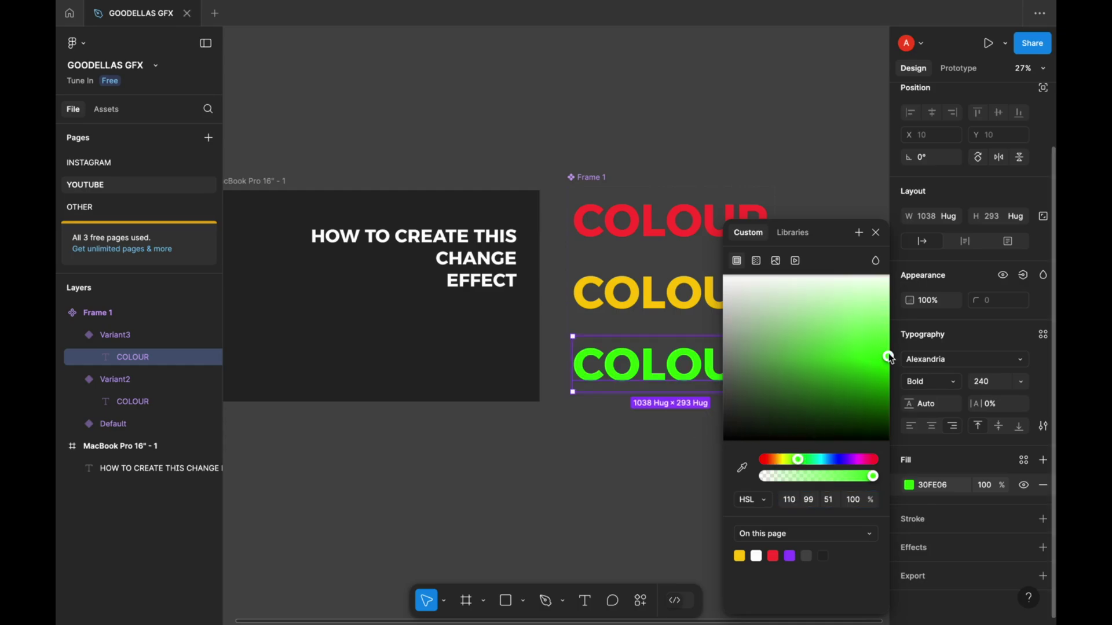
left_click_drag(889, 357, 889, 337)
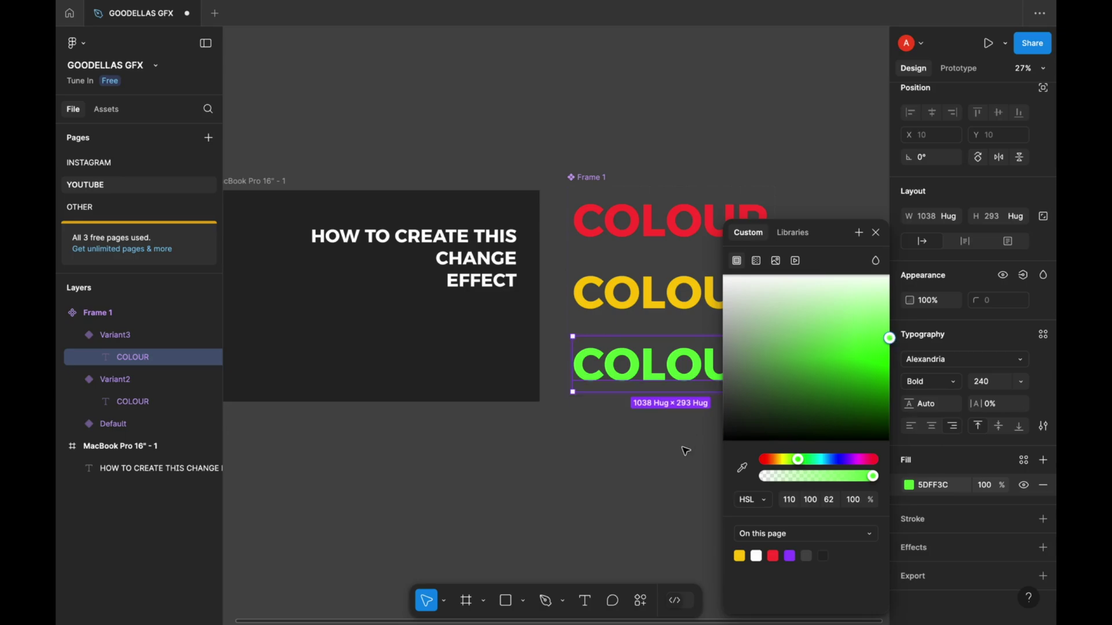
left_click(688, 435)
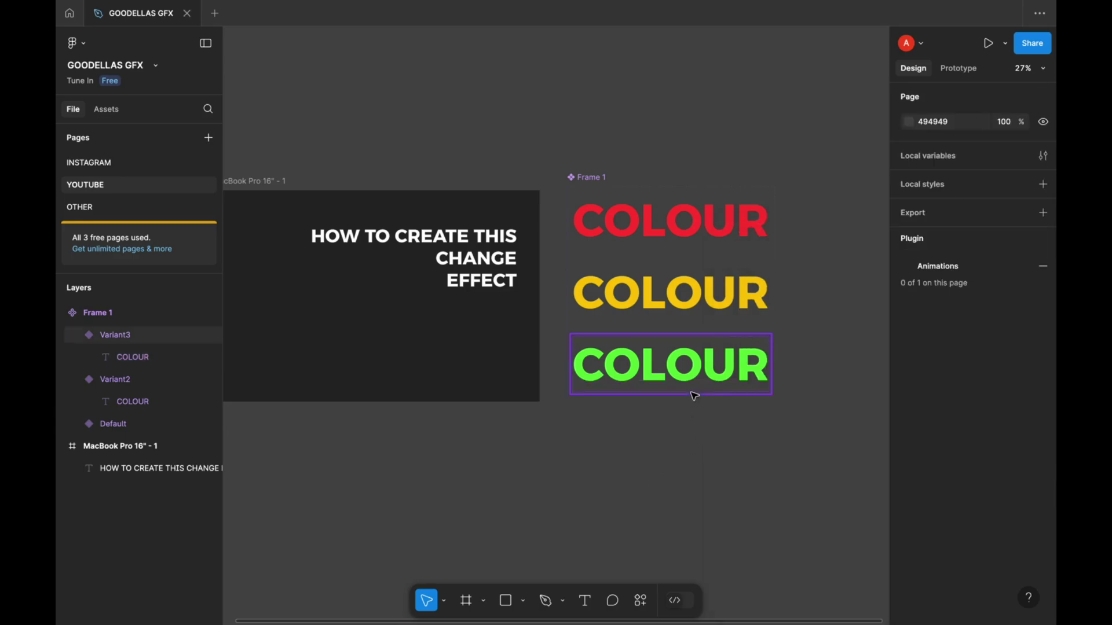
Add a fourth variant below the green one and set its text fill to blue, 3CA4FF.
left_click(696, 388)
left_click(671, 419)
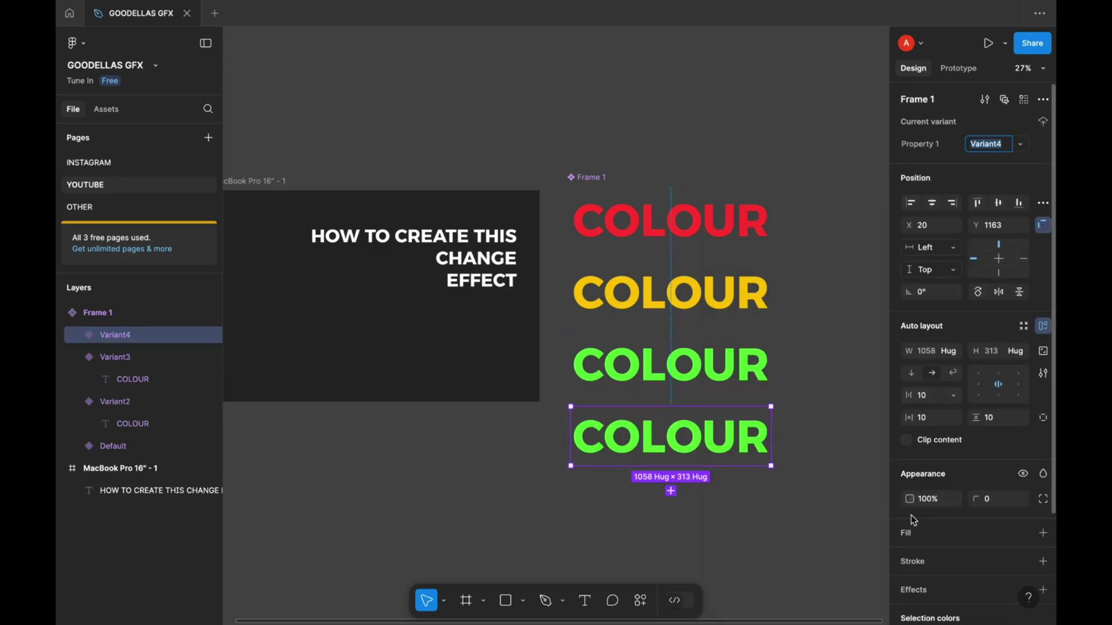
scroll(707, 366, "down", 2)
double_click(703, 392)
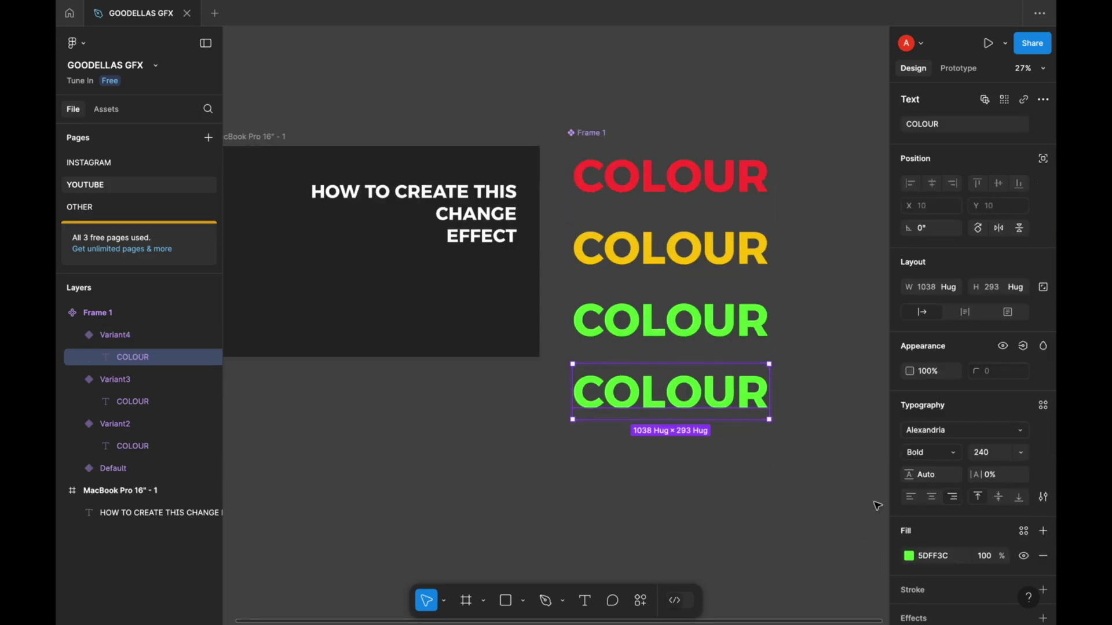
left_click(909, 556)
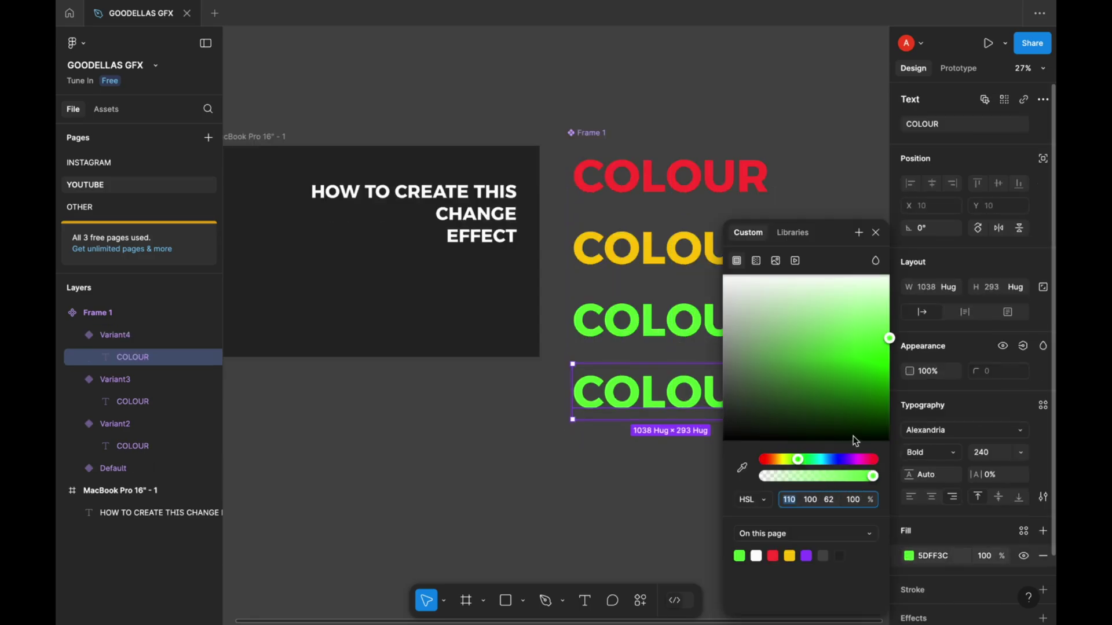
left_click(823, 460)
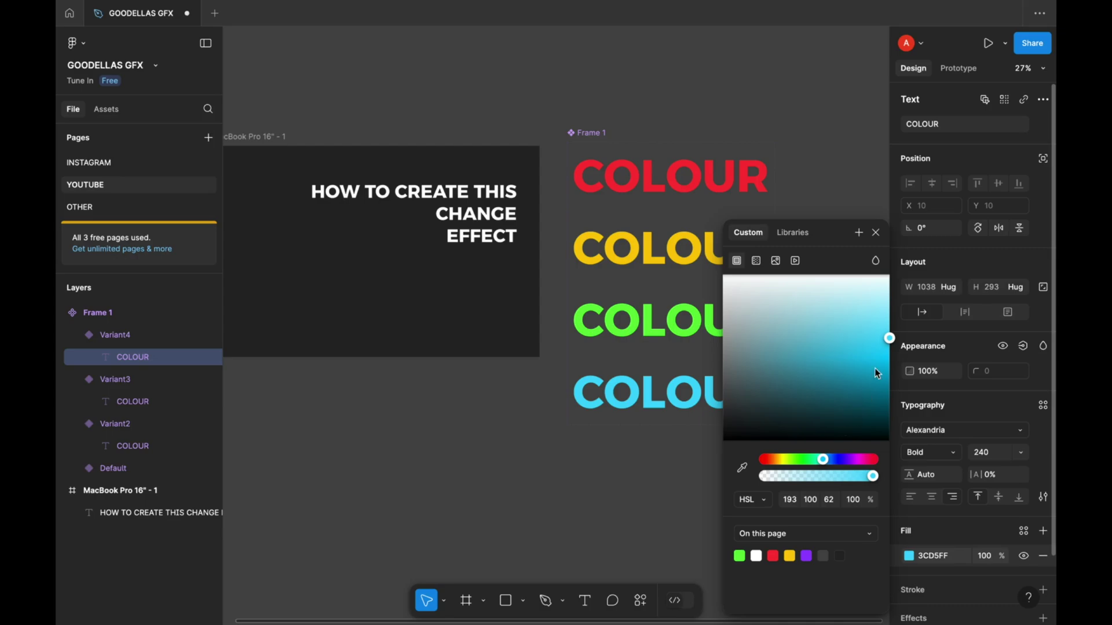
left_click_drag(836, 459, 830, 463)
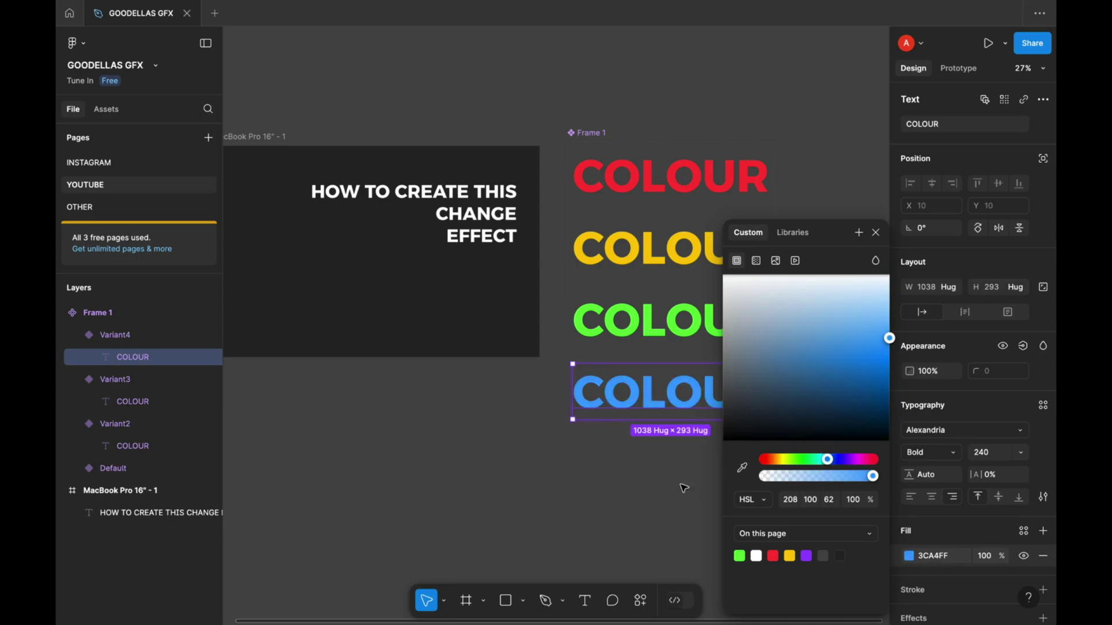
left_click(684, 480)
Add a fifth variant below the blue one and set its text fill to purple, about 9747FF.
left_click(703, 416)
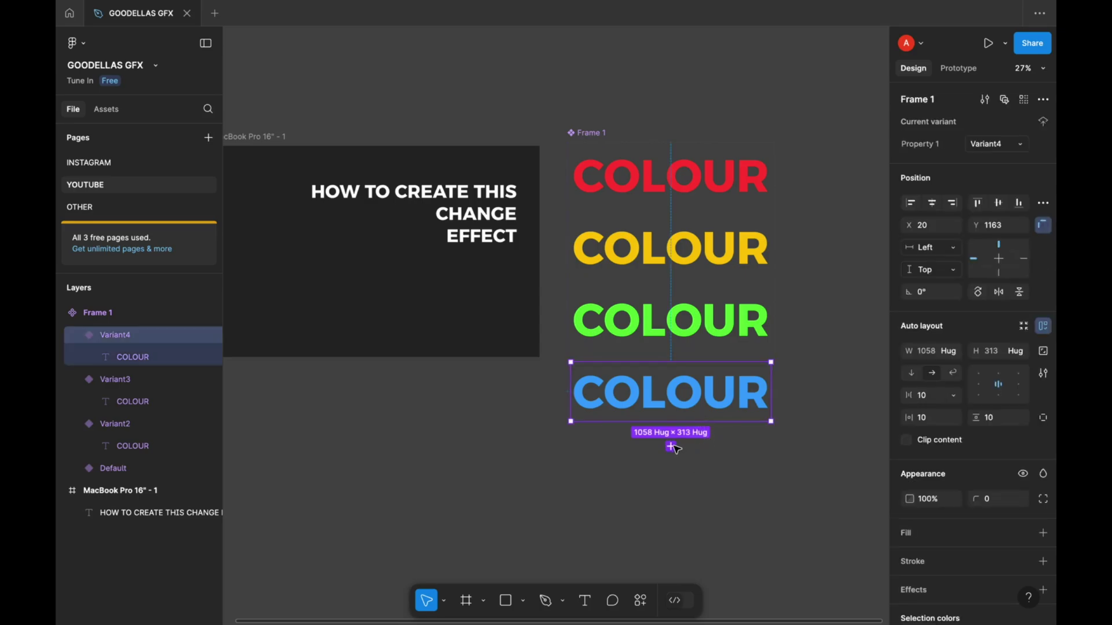
left_click(671, 446)
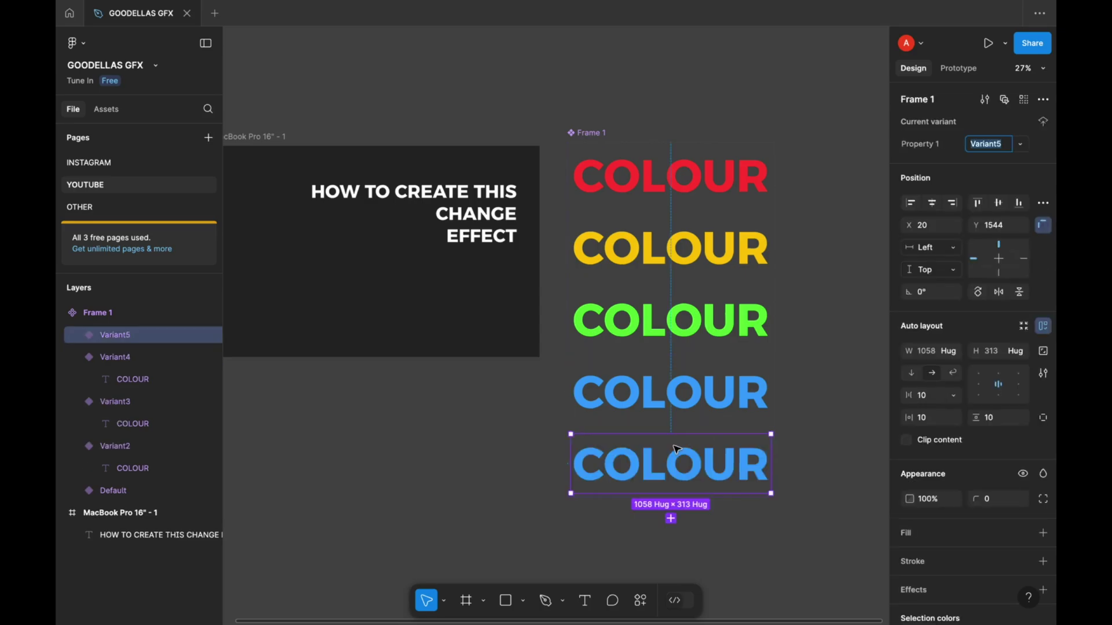
double_click(701, 466)
left_click(908, 556)
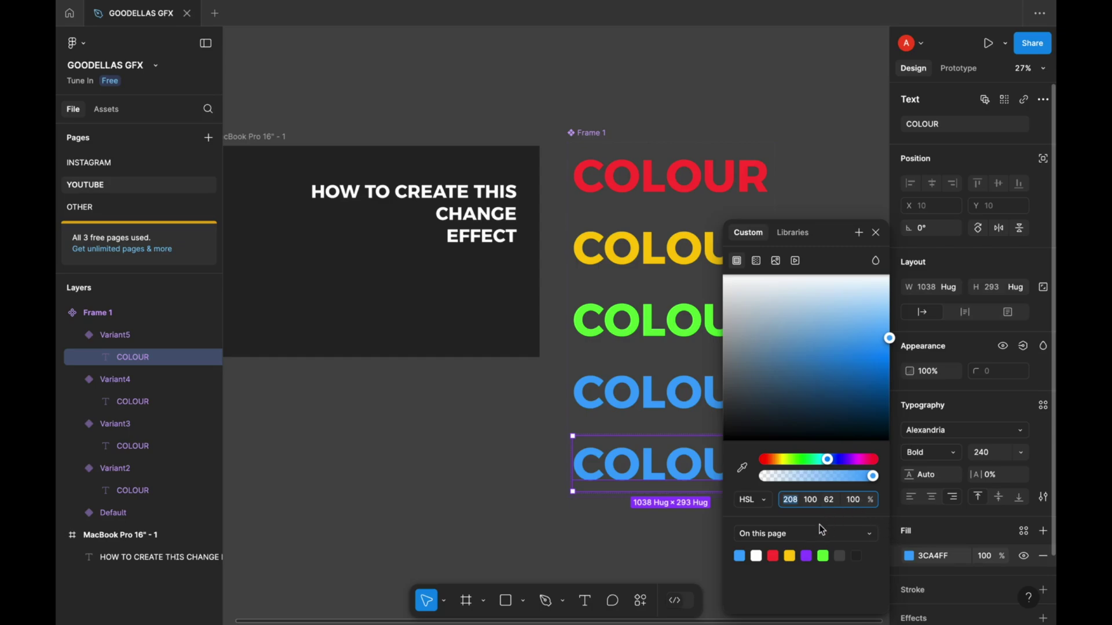
left_click(807, 555)
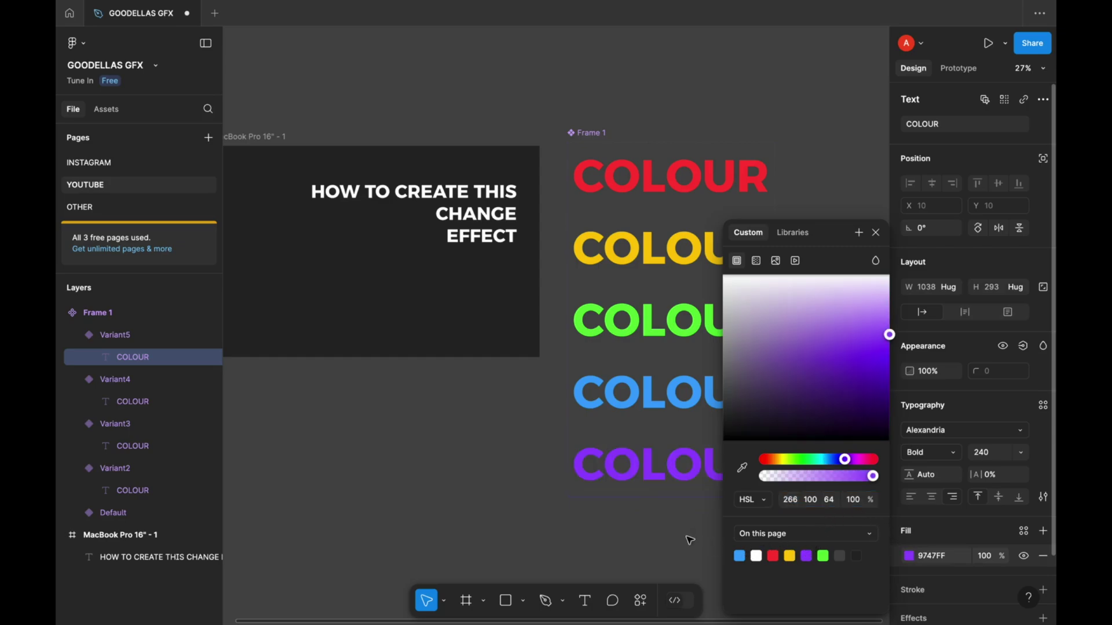
left_click_drag(890, 340, 890, 342)
left_click(407, 413)
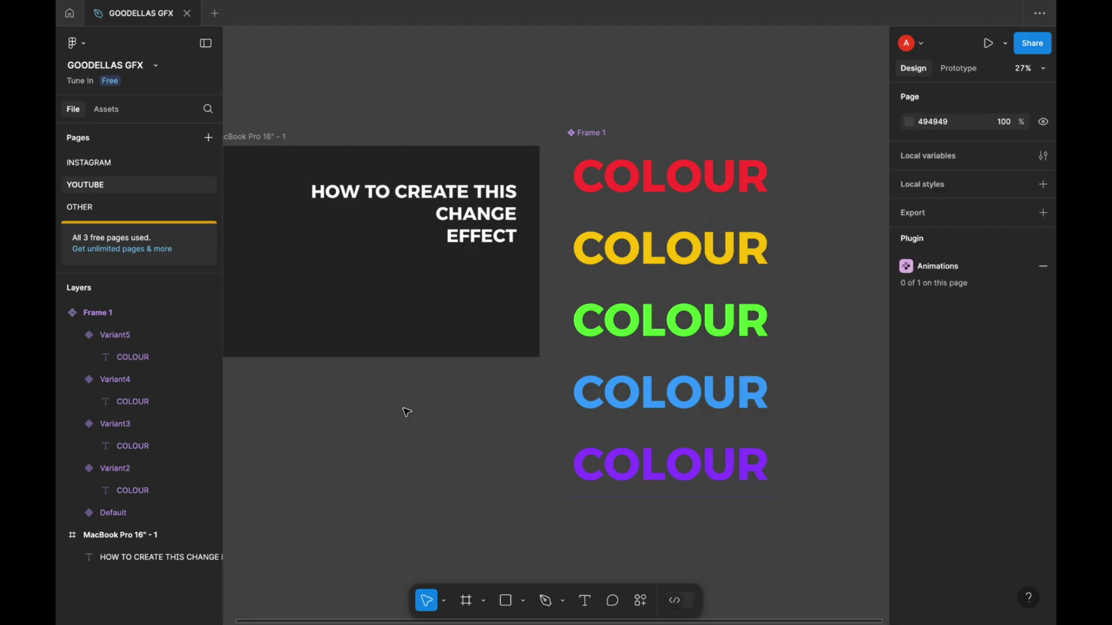
Connect the red variant to the yellow one with a Change to interaction, triggered After delay of 800ms and using Smart animate.
left_click(700, 179)
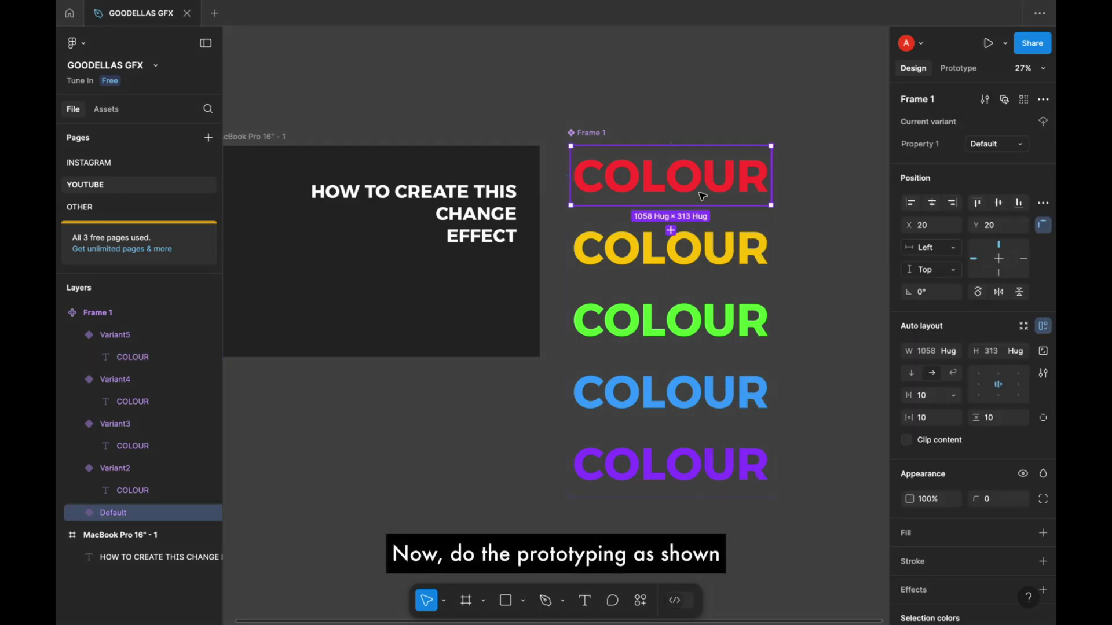
left_click(958, 67)
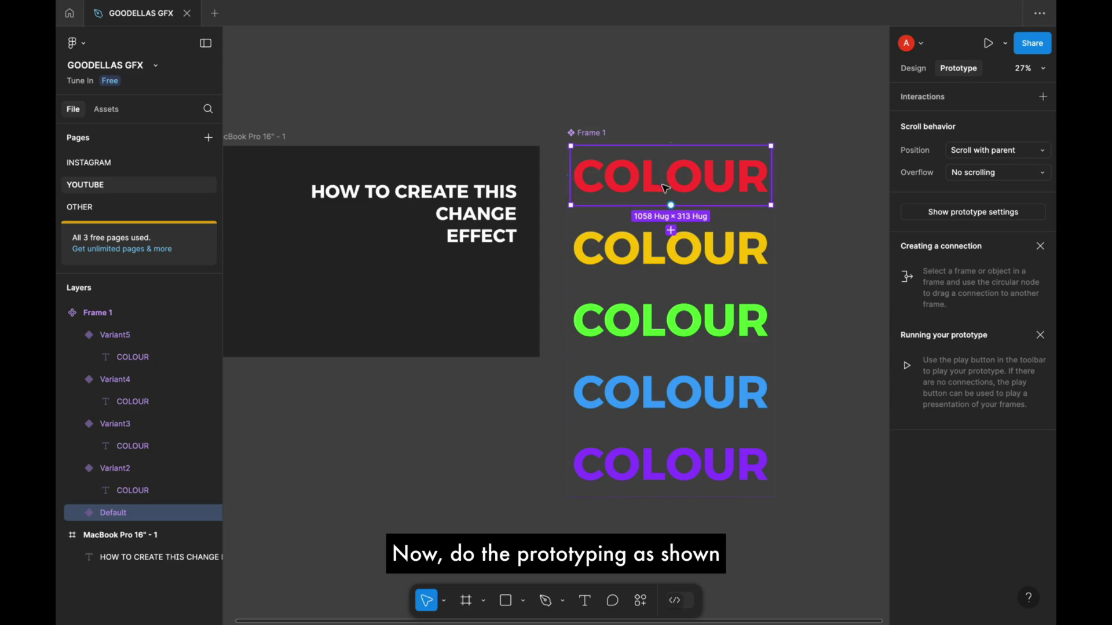
left_click_drag(671, 206, 674, 226)
left_click(705, 282)
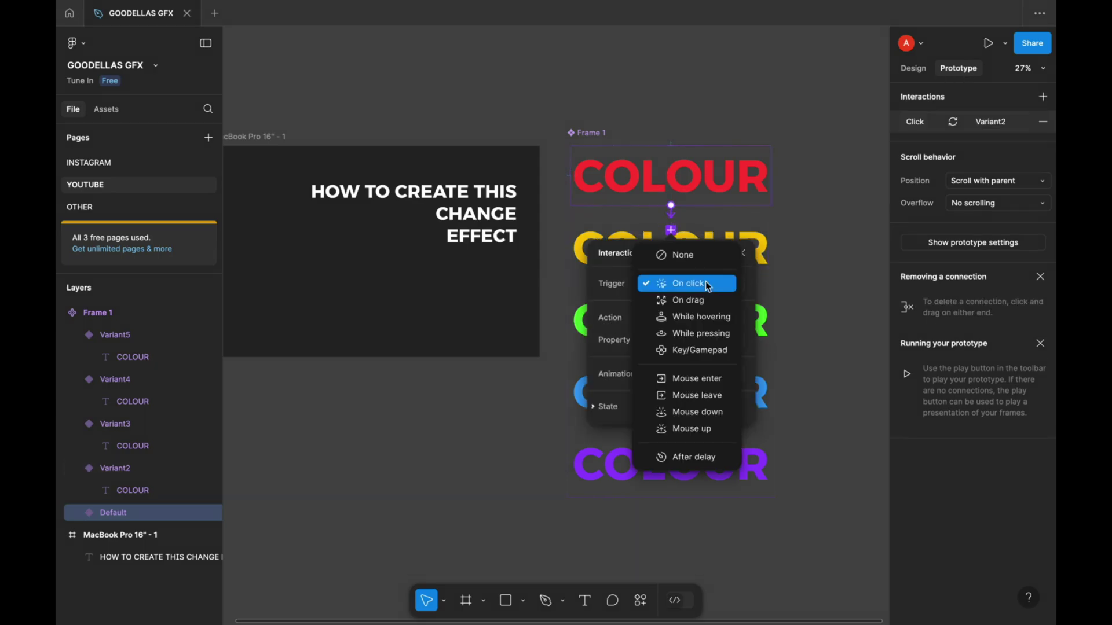
left_click(706, 462)
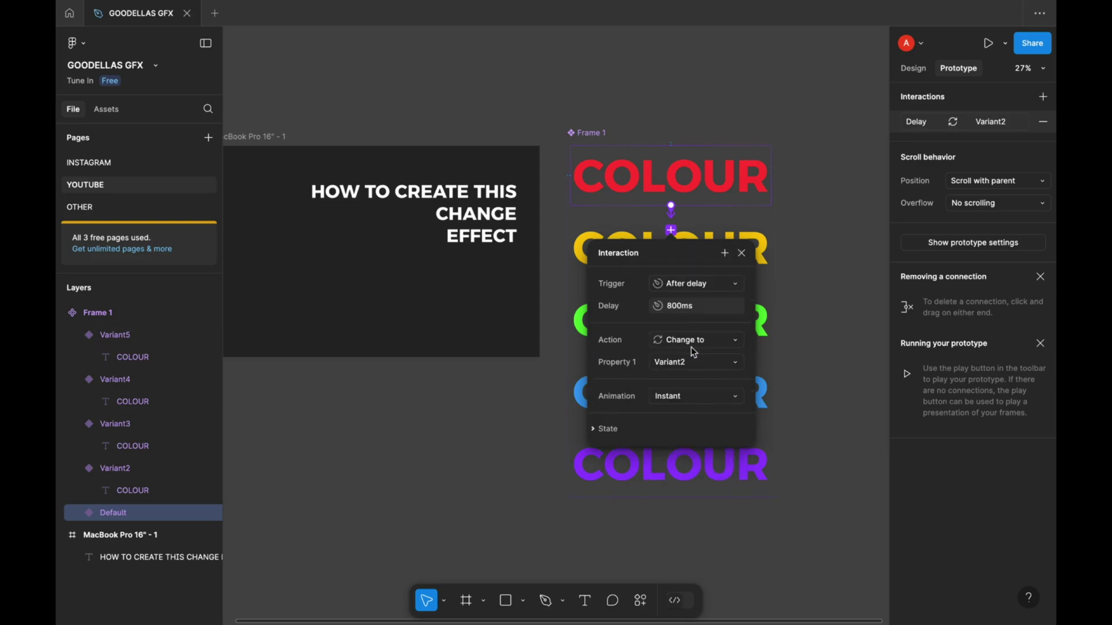
left_click(702, 403)
left_click(706, 440)
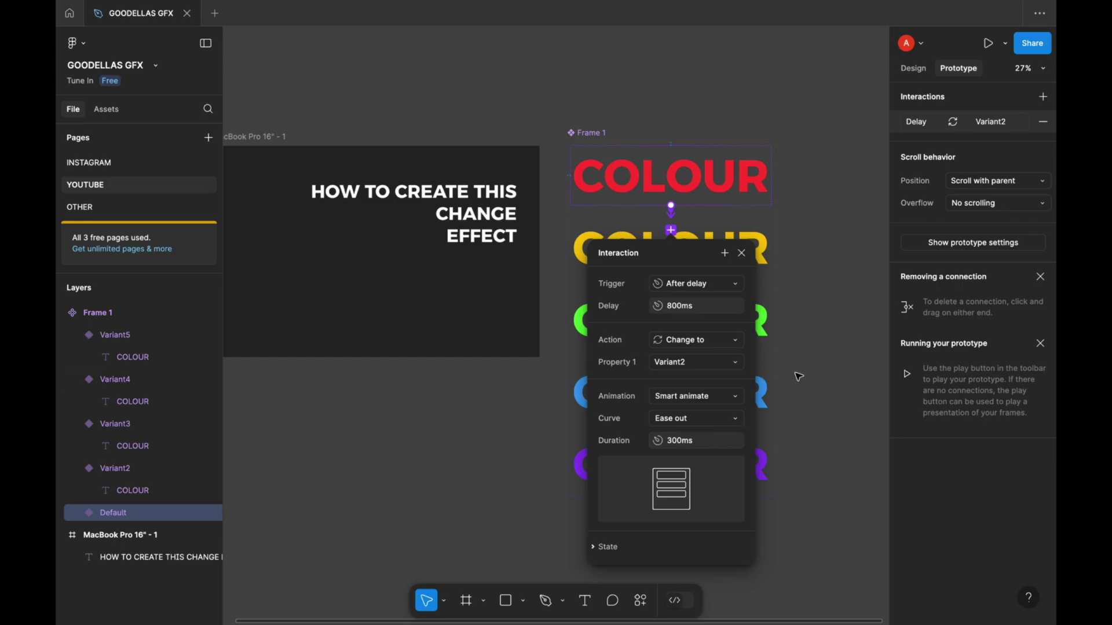
left_click(832, 340)
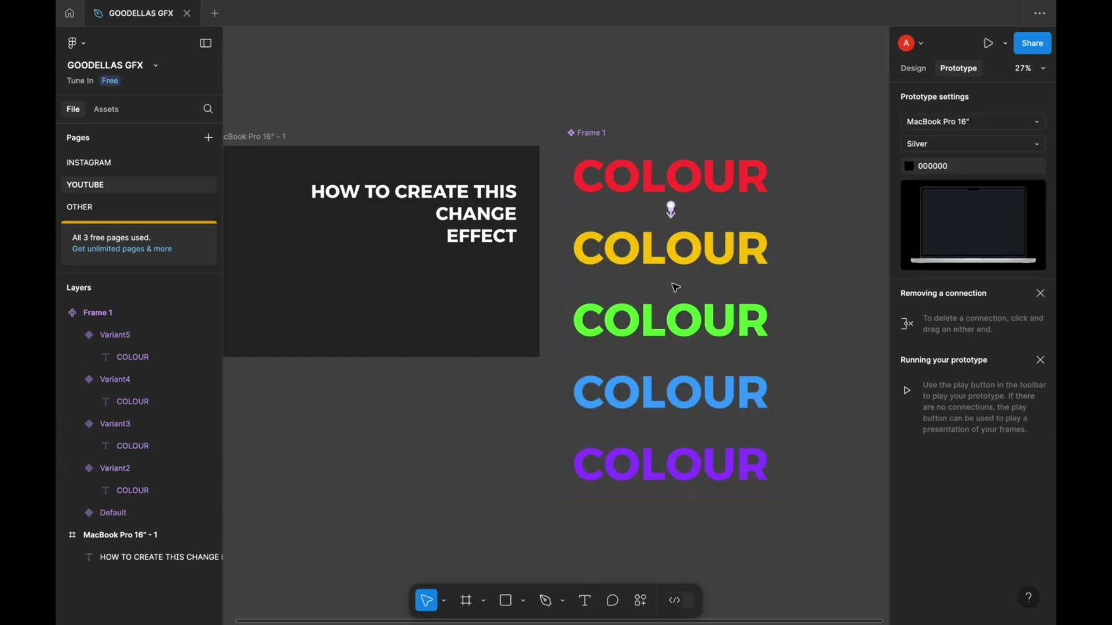
Connect the yellow variant to the green one with an After delay trigger of 800ms and Smart animate.
left_click_drag(671, 276, 671, 301)
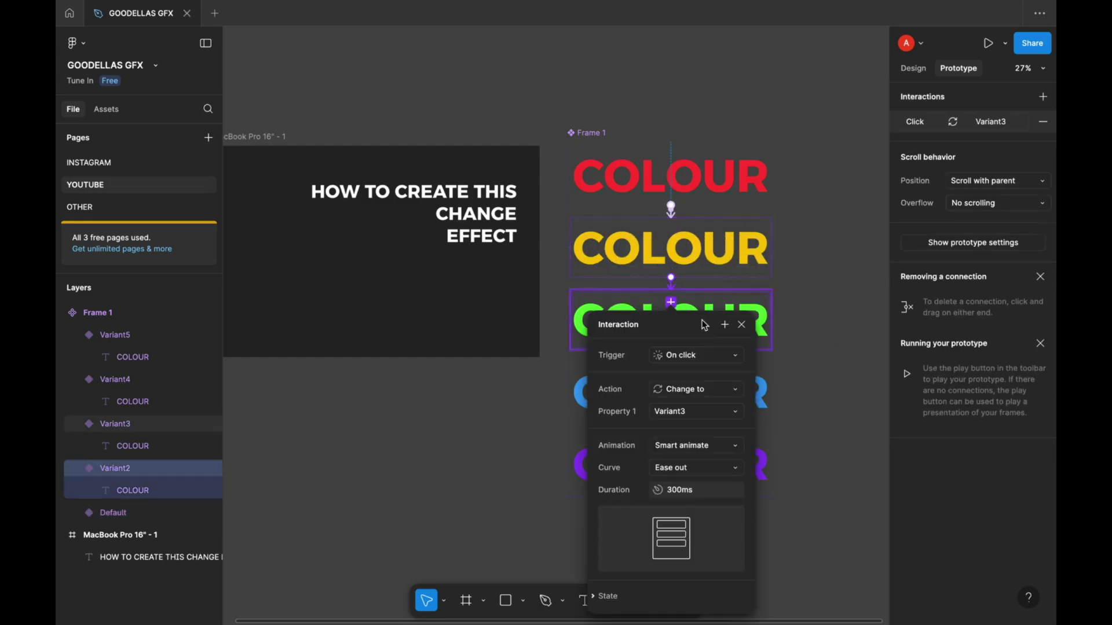
left_click(695, 355)
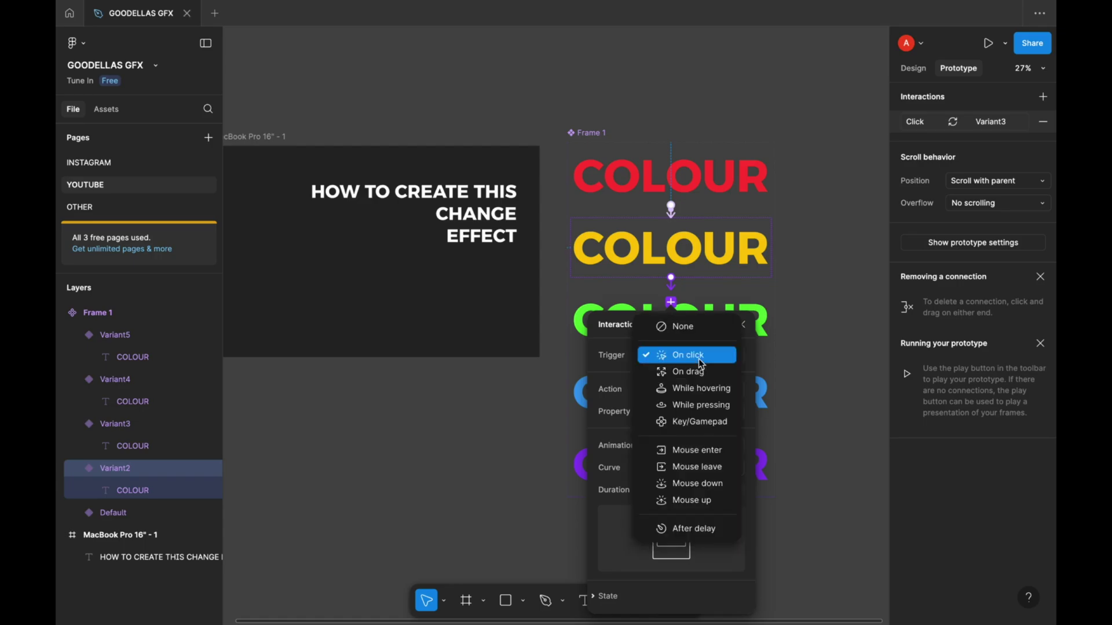
left_click(700, 529)
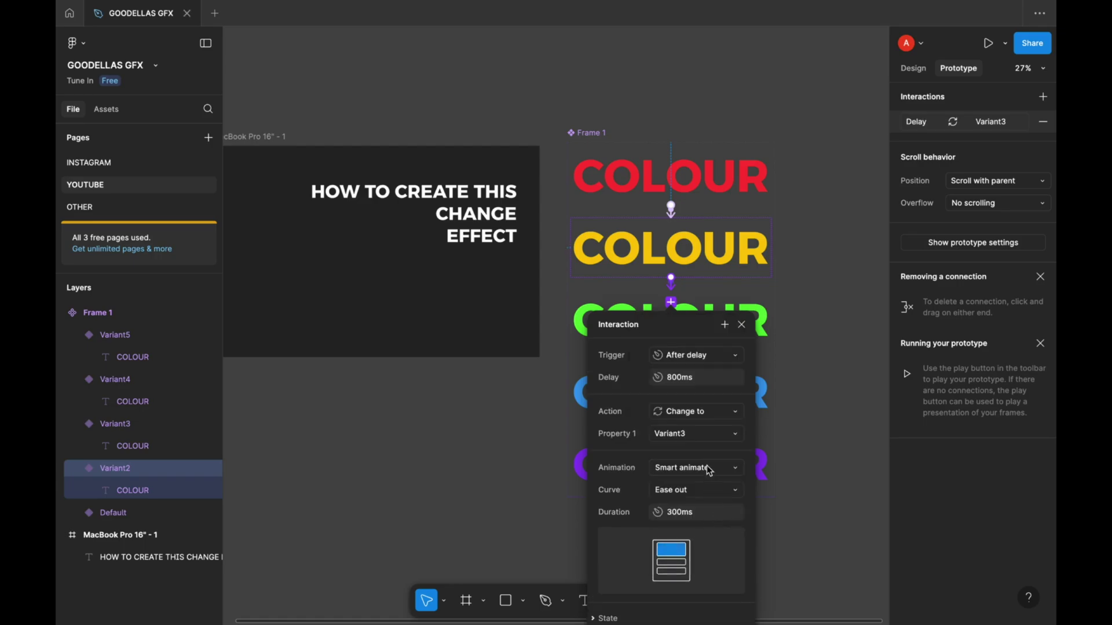
left_click(852, 477)
Connect the green variant to the blue one, triggered After delay of 800ms with Smart animate.
left_click(672, 338)
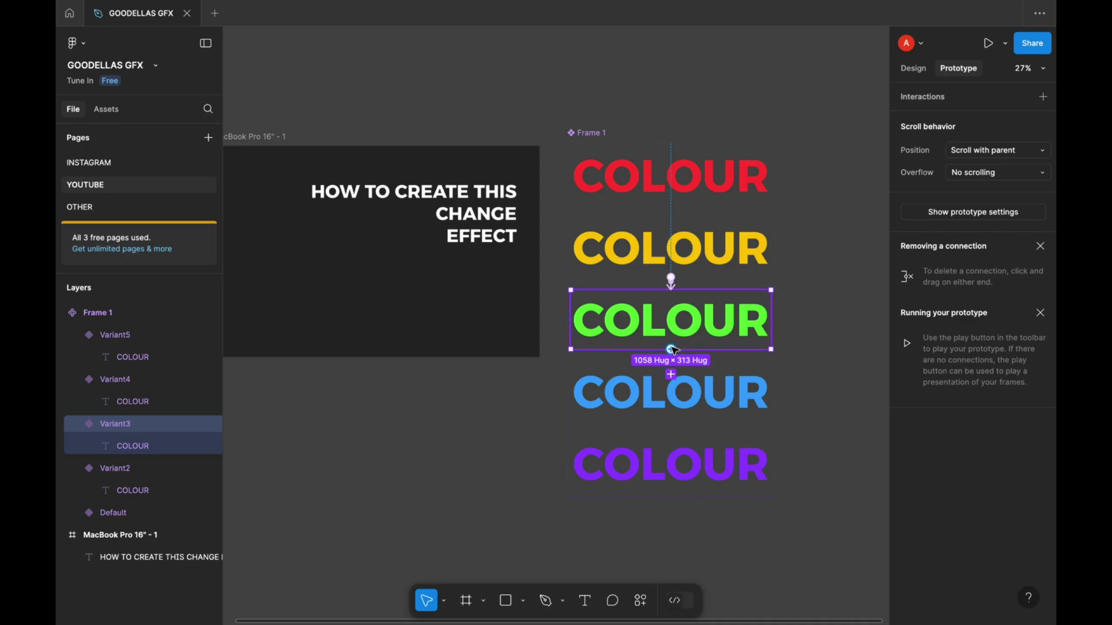
left_click(671, 374)
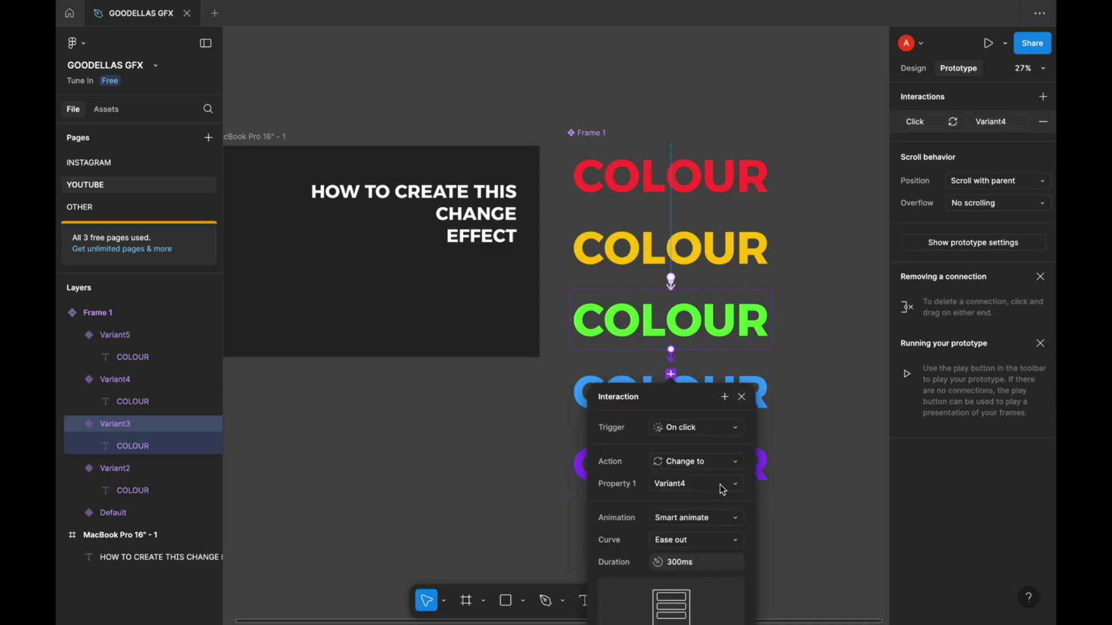
left_click(719, 433)
left_click(723, 597)
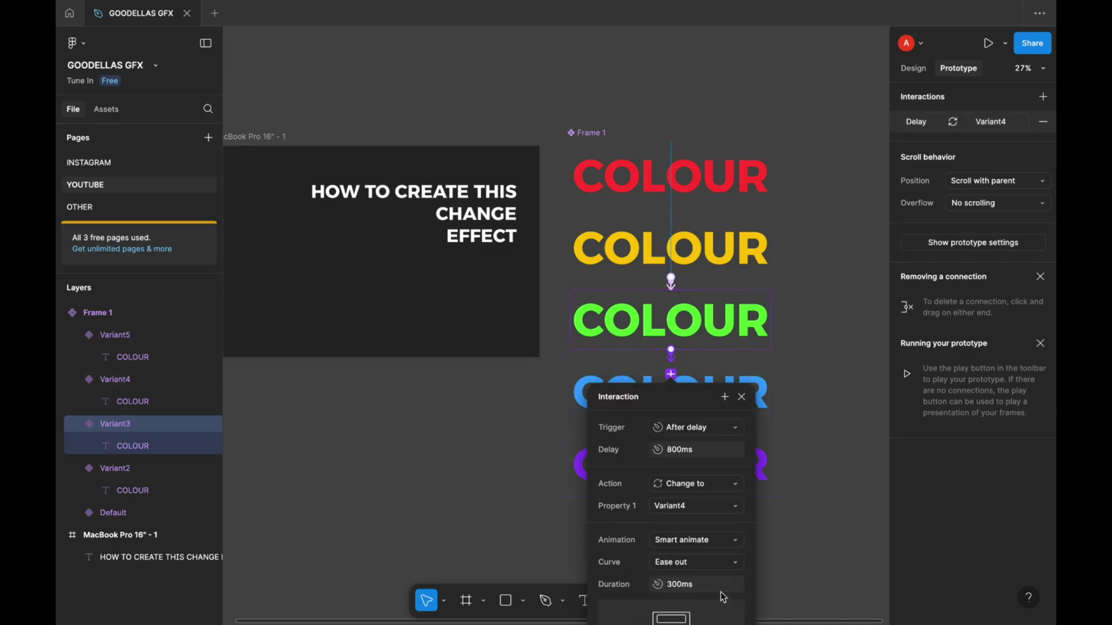
left_click(857, 499)
Connect the blue variant to the purple one with Smart animate and set the interaction's trigger to After delay.
scroll(784, 446, "down", 2)
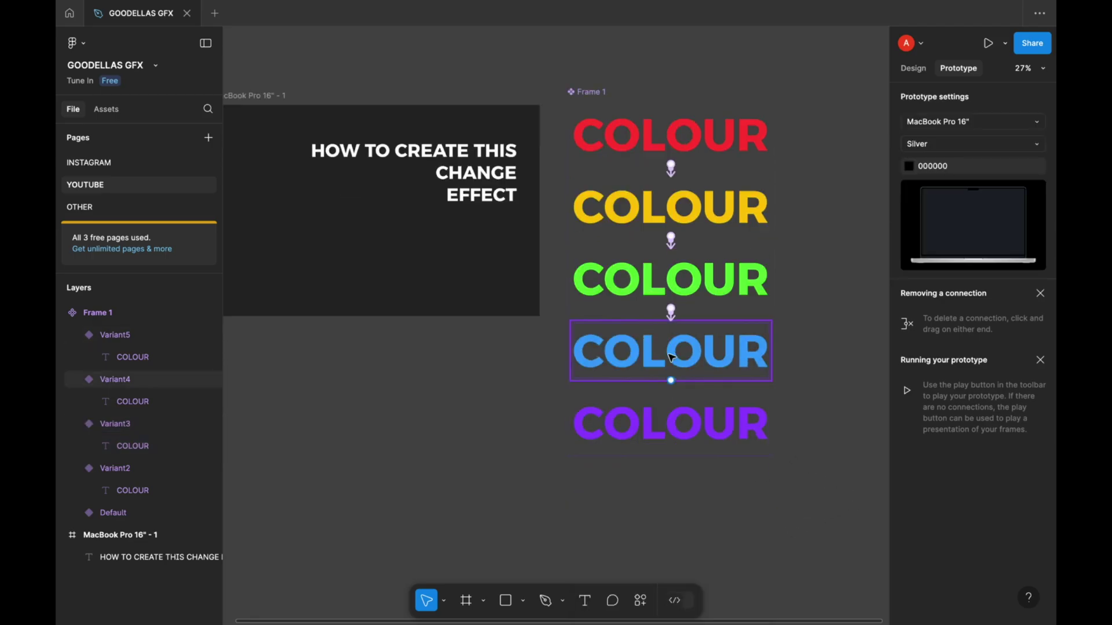
left_click_drag(670, 381, 672, 406)
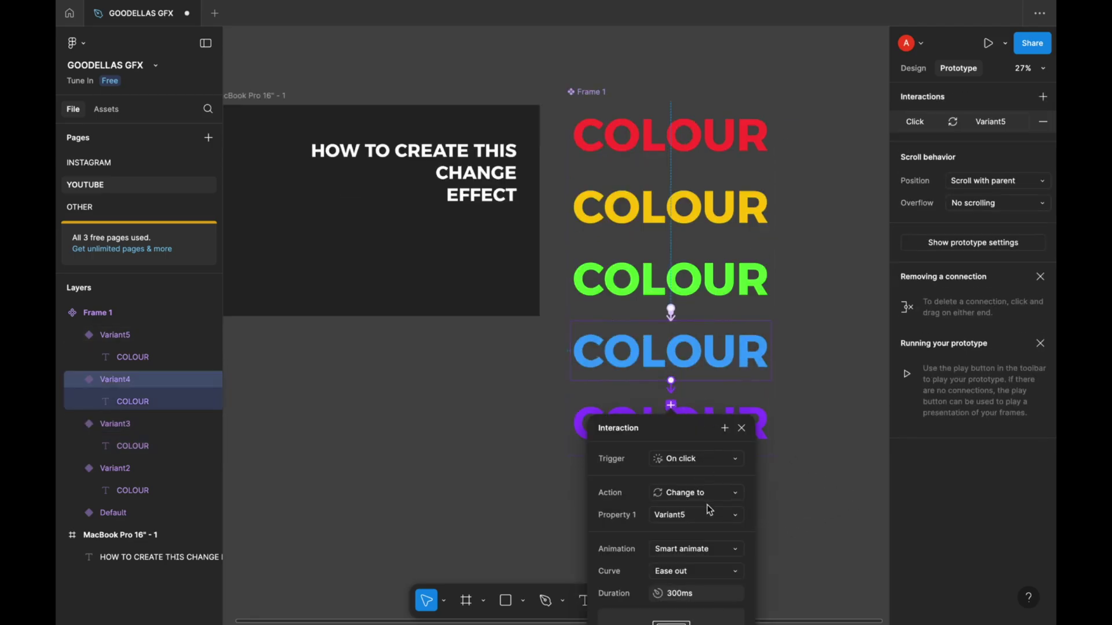
left_click(722, 462)
scroll(711, 596, "down", 1)
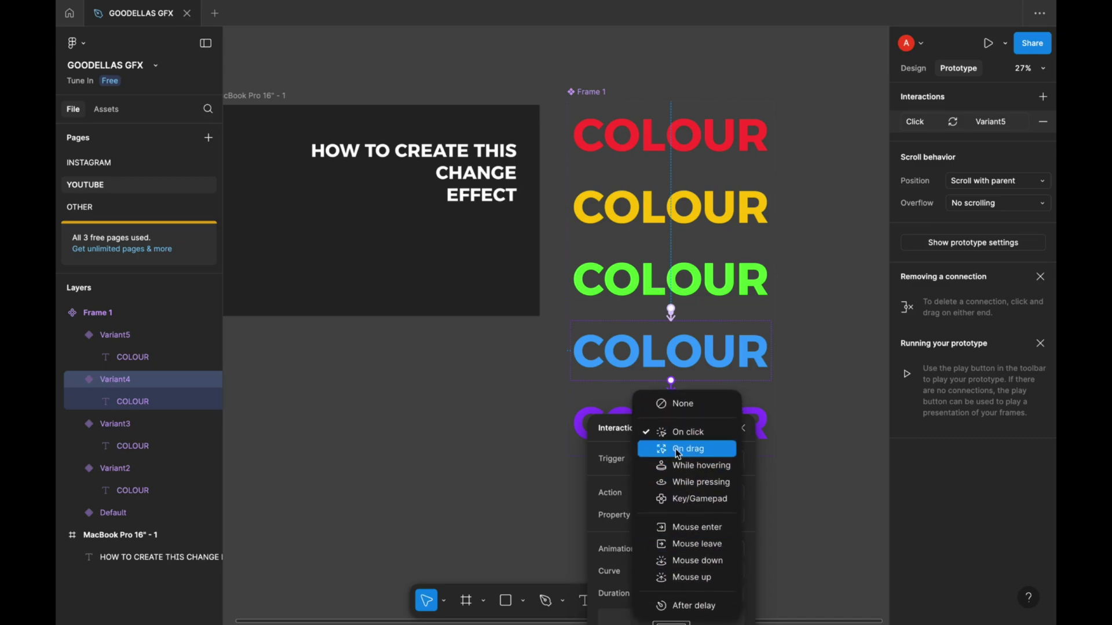
left_click(710, 602)
left_click(832, 470)
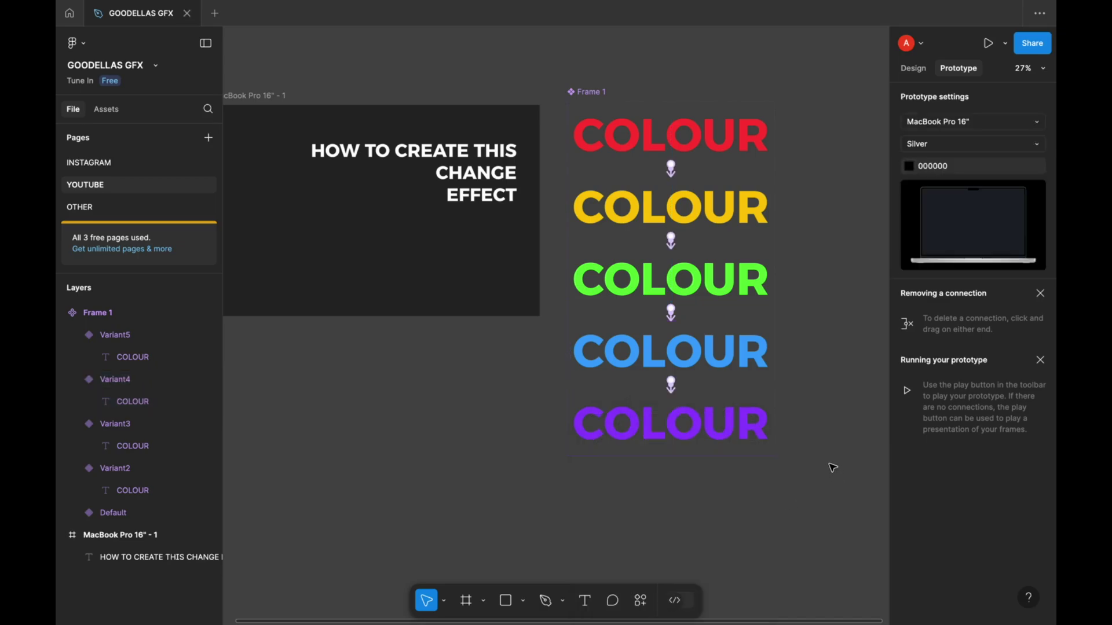
Loop the purple variant back to the red default variant with an interaction triggered After delay.
left_click(775, 421)
left_click_drag(771, 423, 752, 124)
left_click(711, 228)
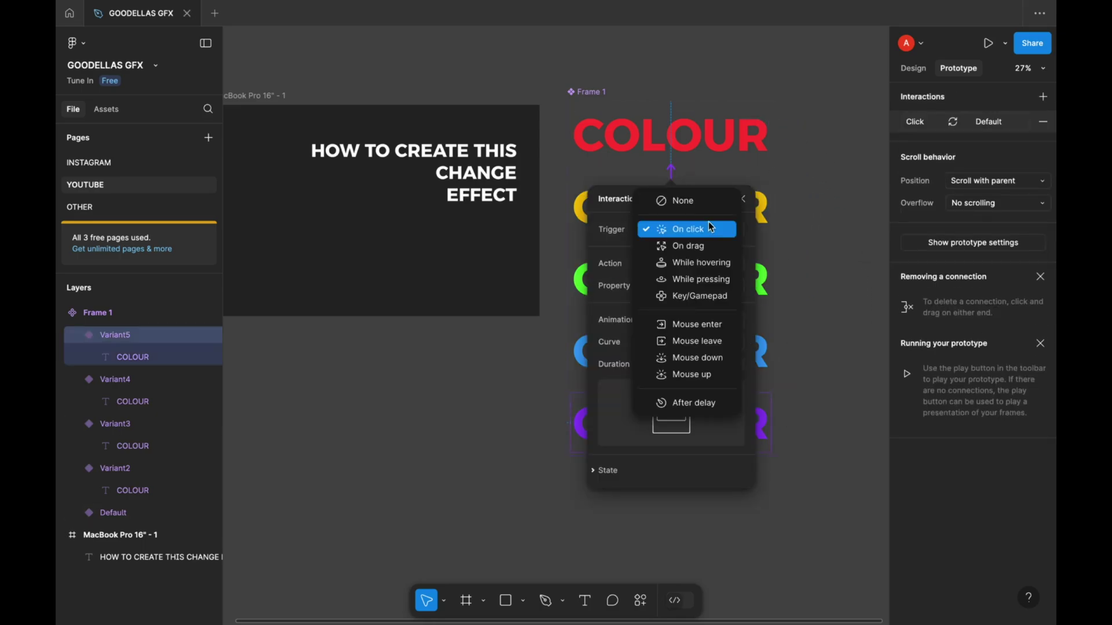
left_click(701, 404)
left_click(620, 55)
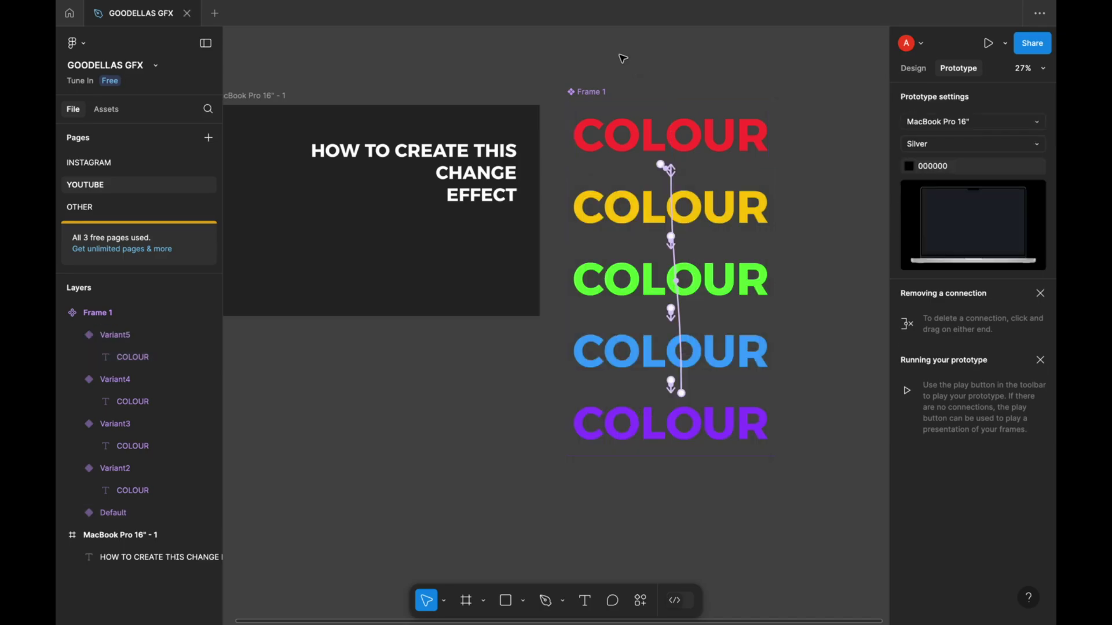
Insert a default instance of the COLOUR component into the MacBook Pro 16" frame and place it beside the words CHANGE EFFECT.
left_click_drag(546, 54, 628, 87)
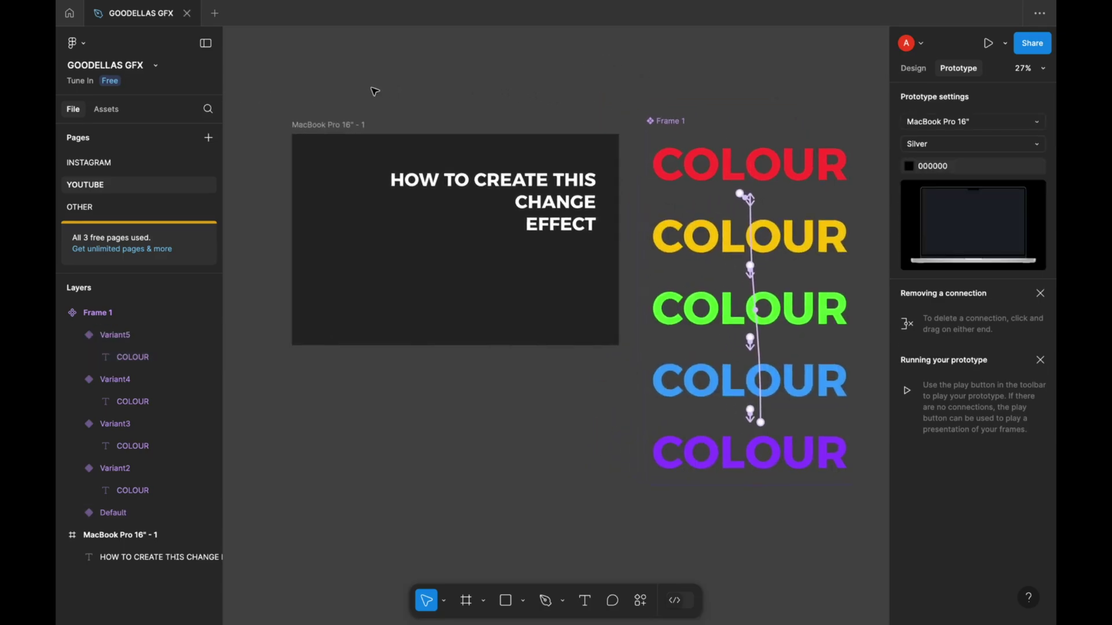
scroll(295, 94, "up", 4)
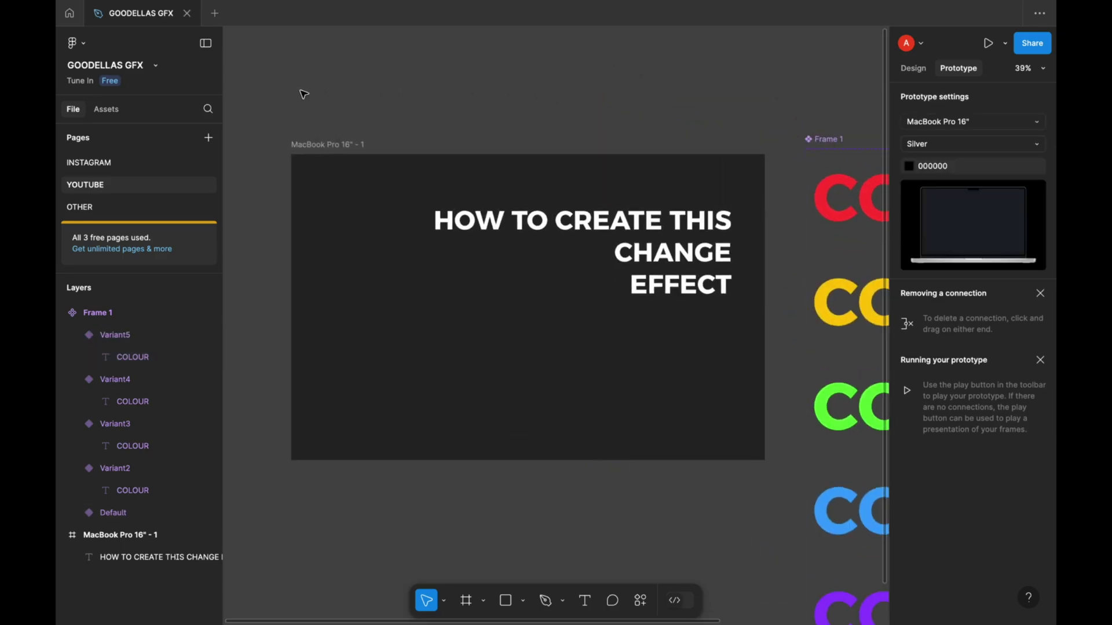
scroll(301, 94, "up", 2)
left_click(106, 109)
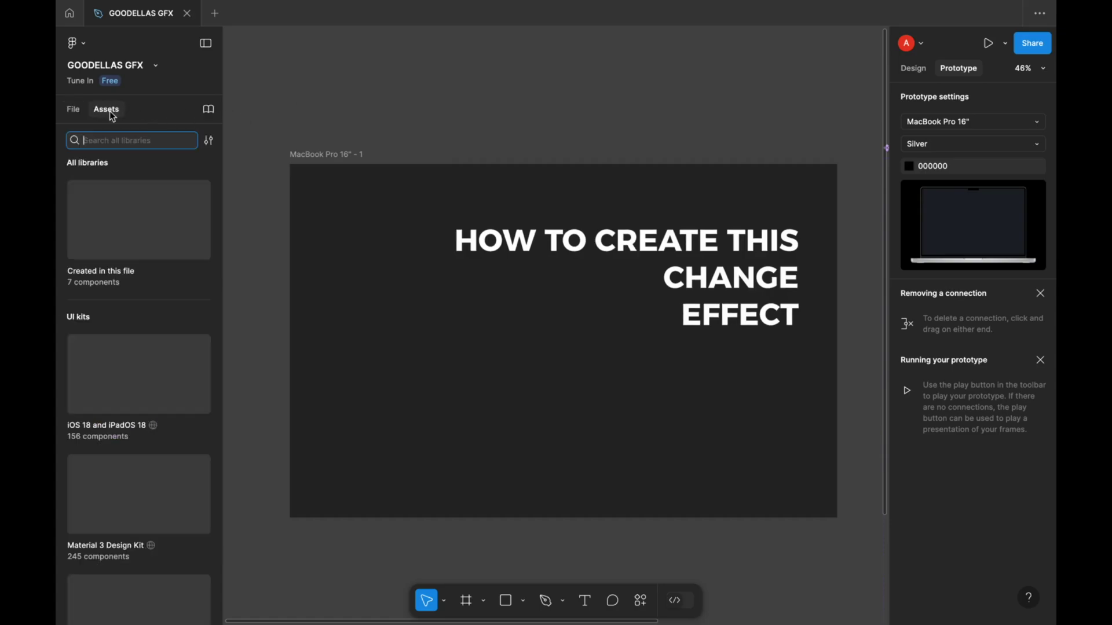
left_click(117, 228)
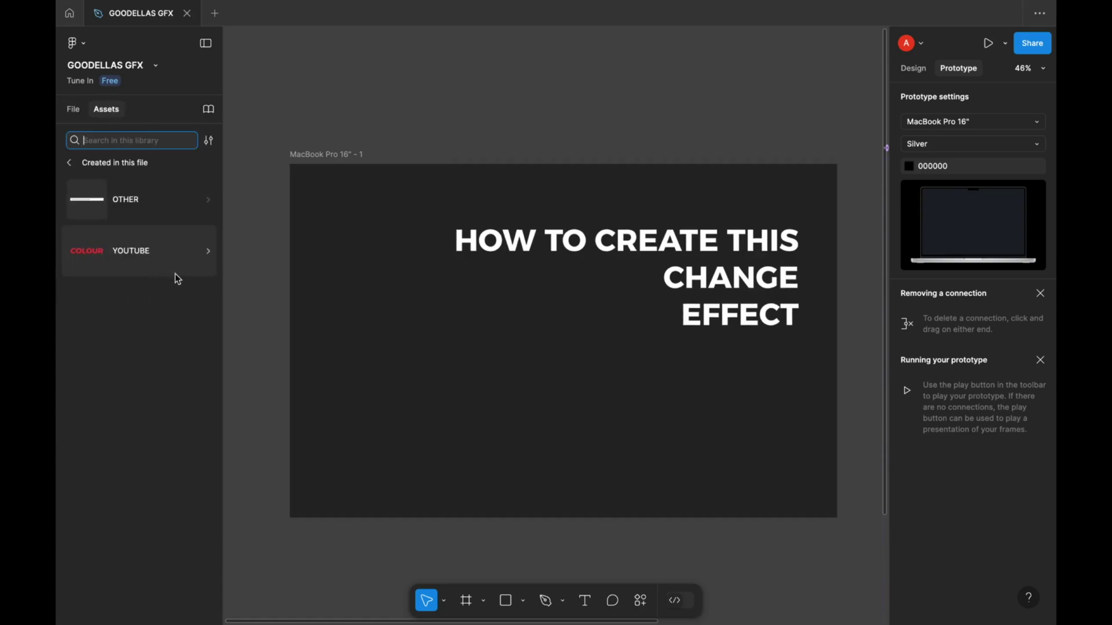
left_click(157, 243)
left_click(155, 228)
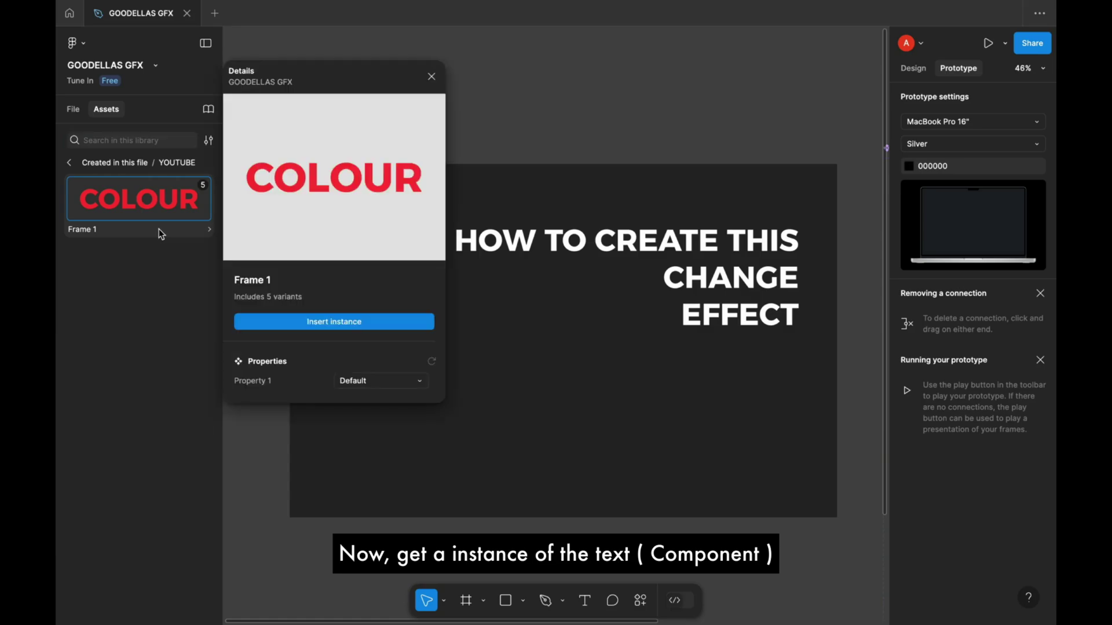
left_click(330, 322)
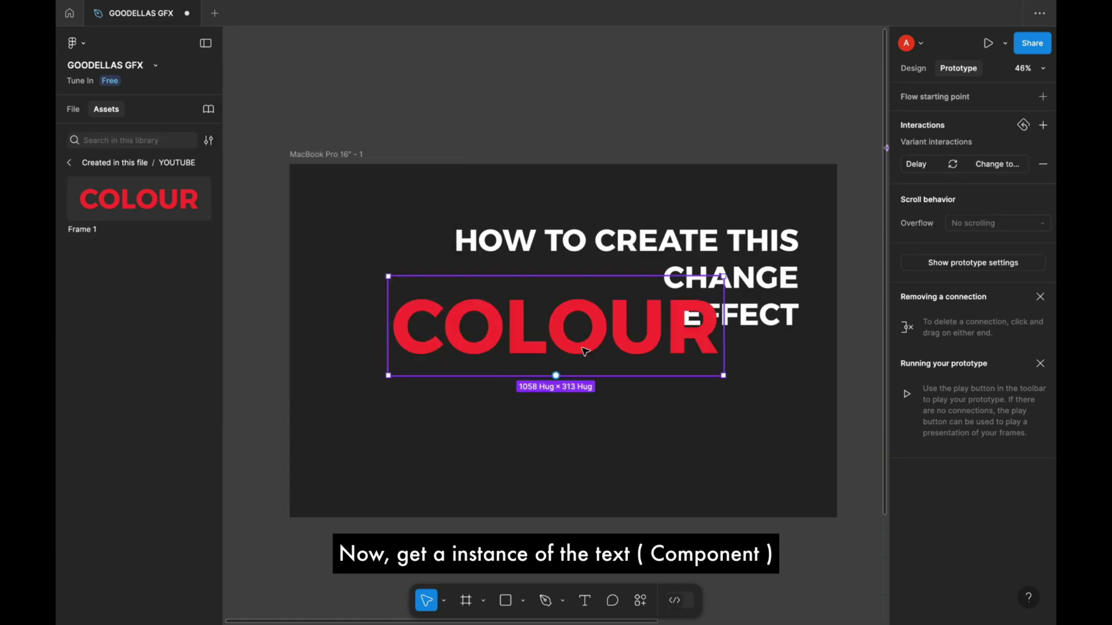
left_click_drag(556, 375, 540, 318)
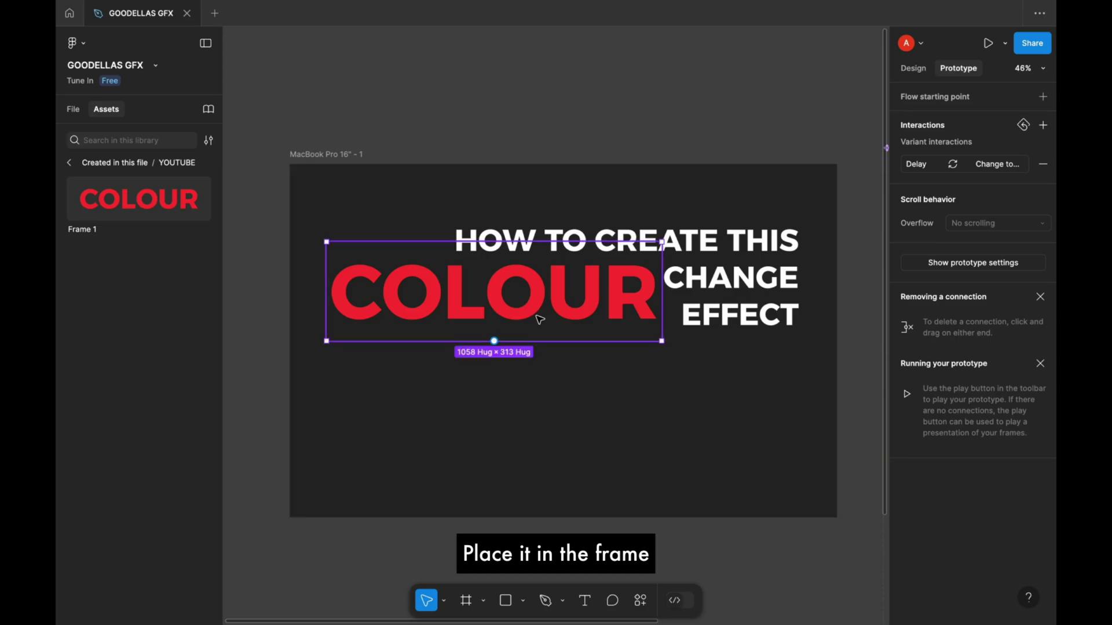
left_click(570, 386)
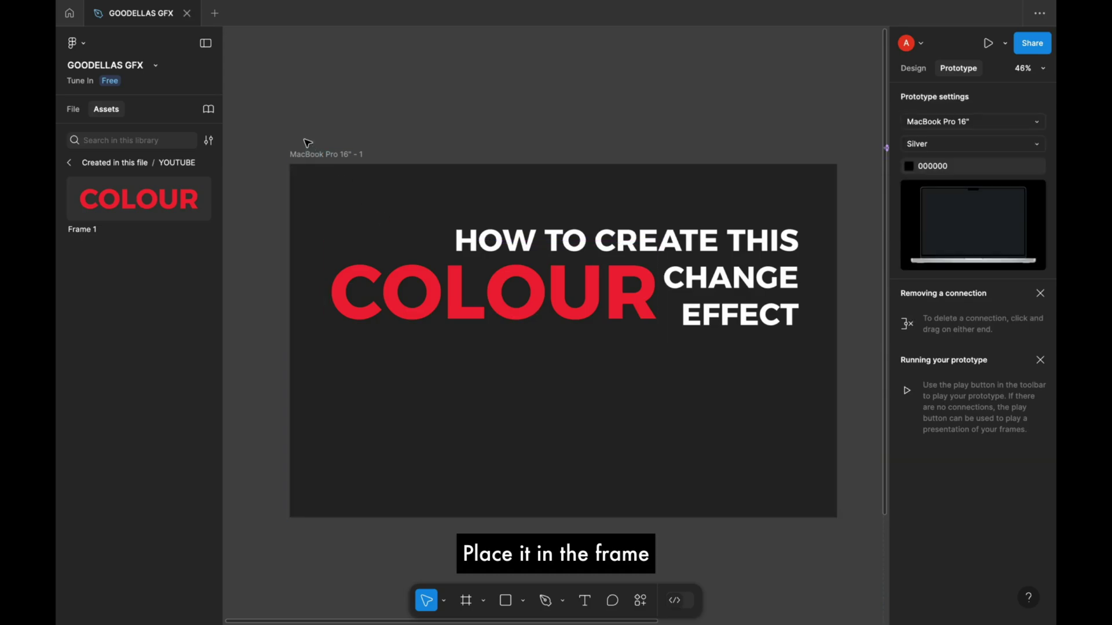
Run the prototype preview of the MacBook Pro 16" frame.
left_click(321, 165)
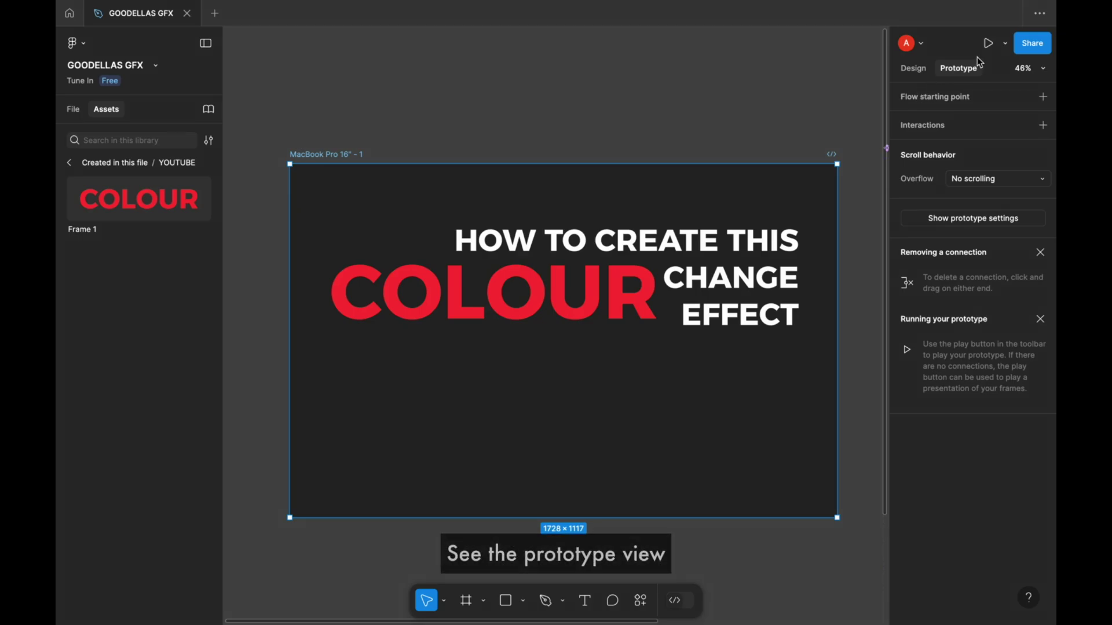
left_click(986, 44)
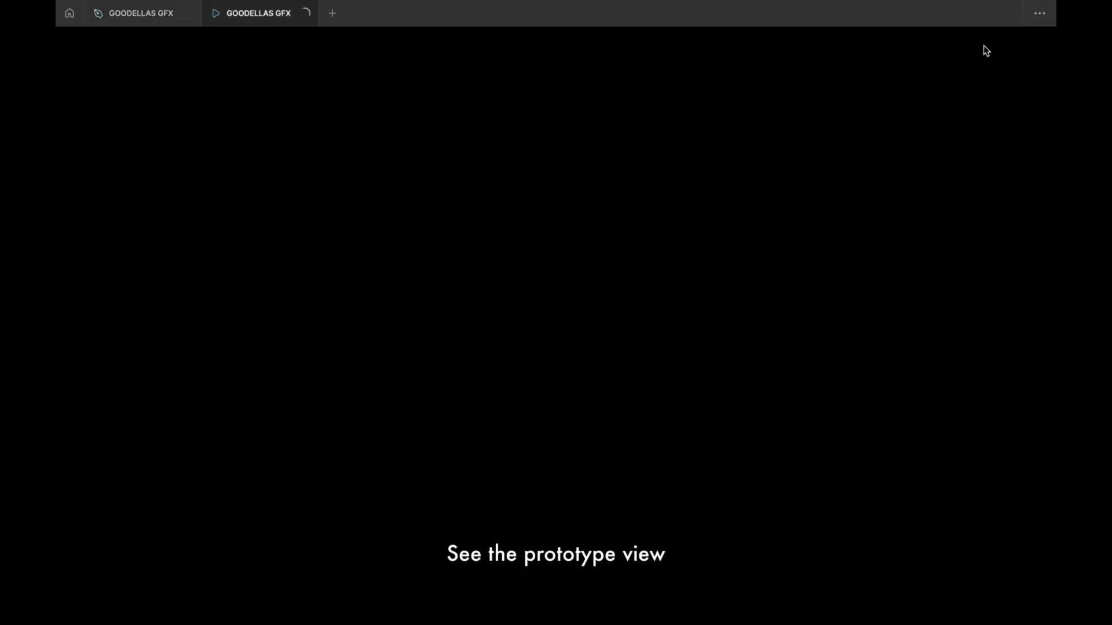